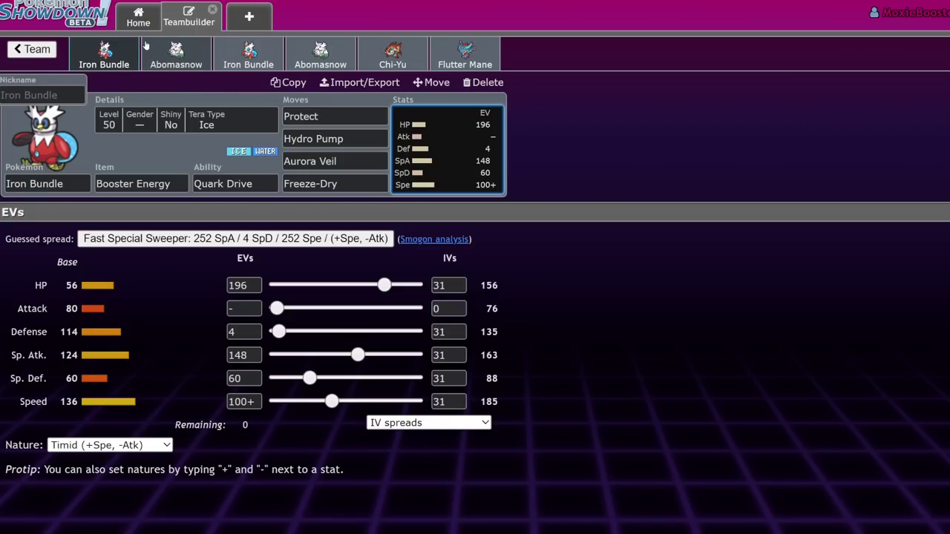
Review the first Abomasnow's set and compare it with the first Iron Bundle's set in the team.
click(178, 60)
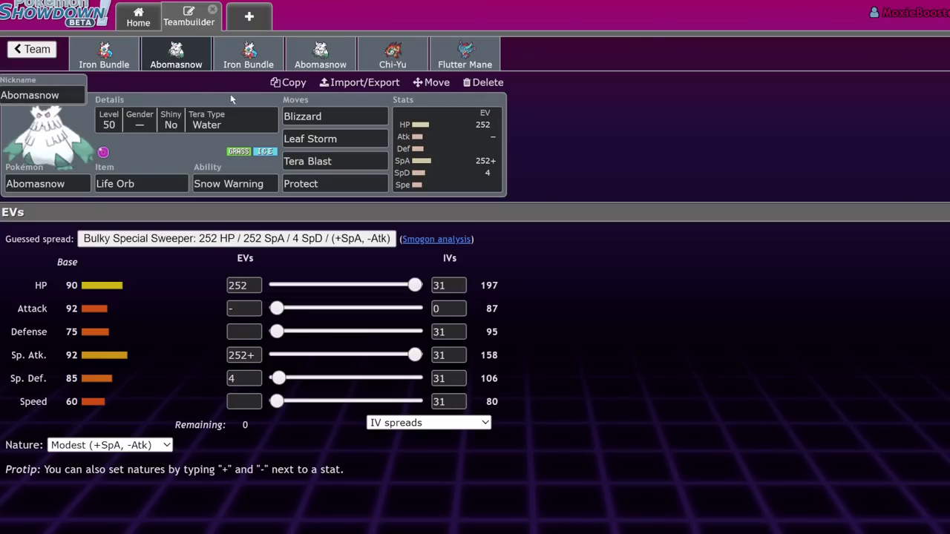
click(104, 61)
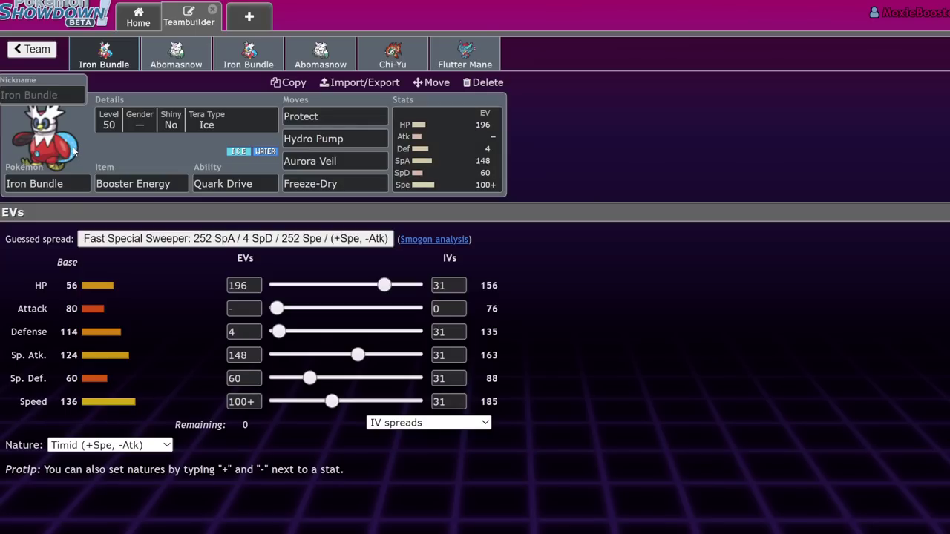
click(171, 58)
click(100, 58)
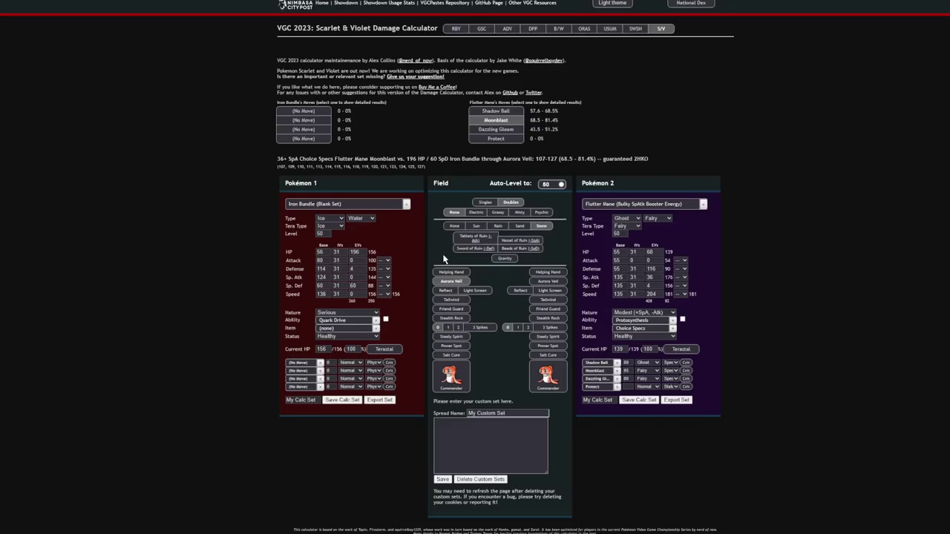
In the VGC damage calculator, turn off Aurora Veil and Snow, and load Iron Hands' Tera Grass Assault Vest set as Pokémon 2.
click(452, 282)
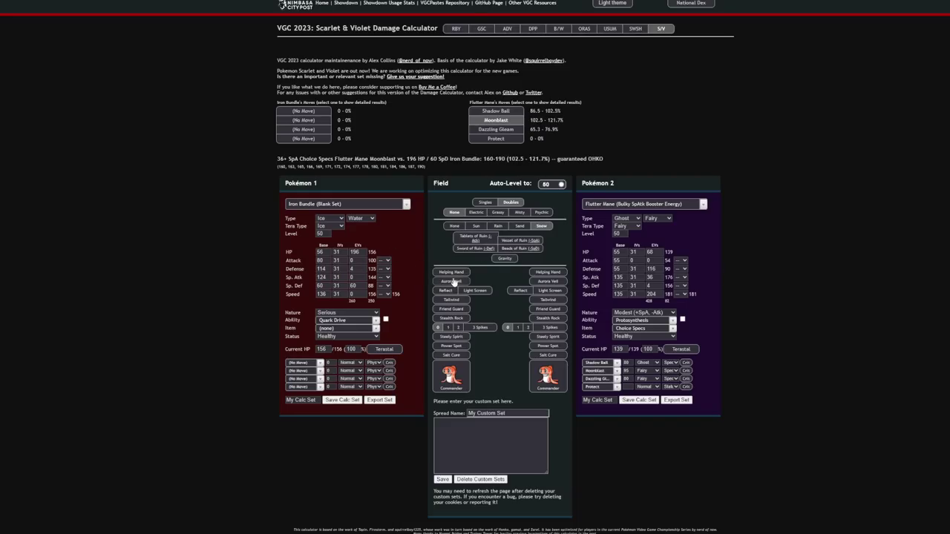
click(454, 225)
click(651, 206)
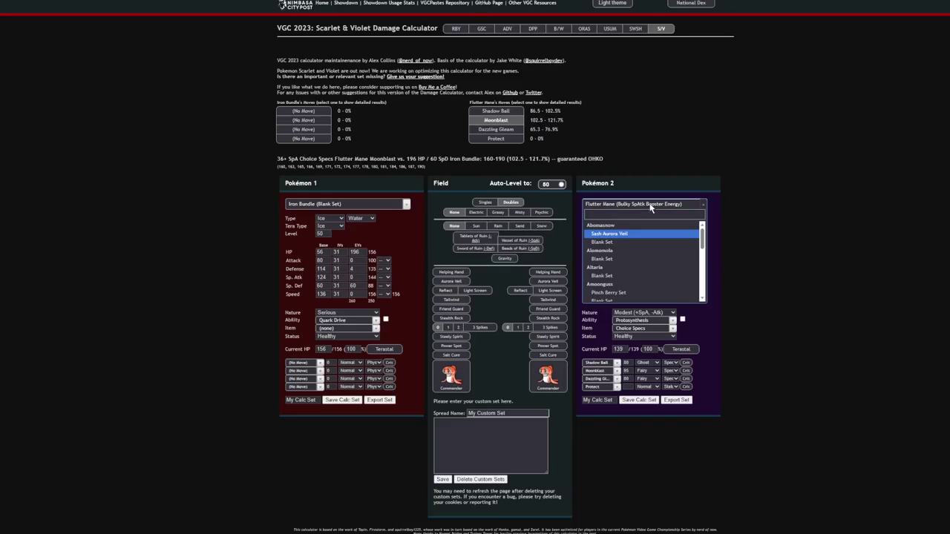
text(iron)
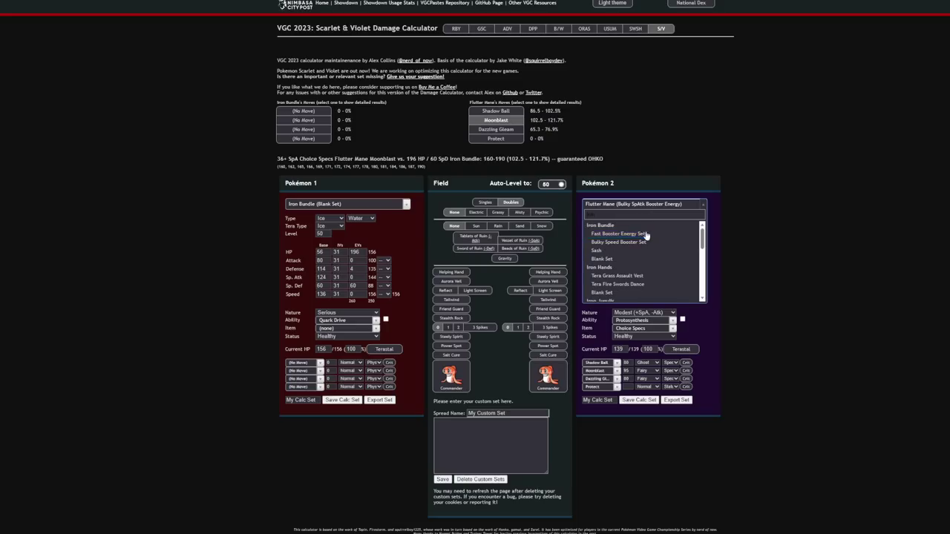
click(640, 276)
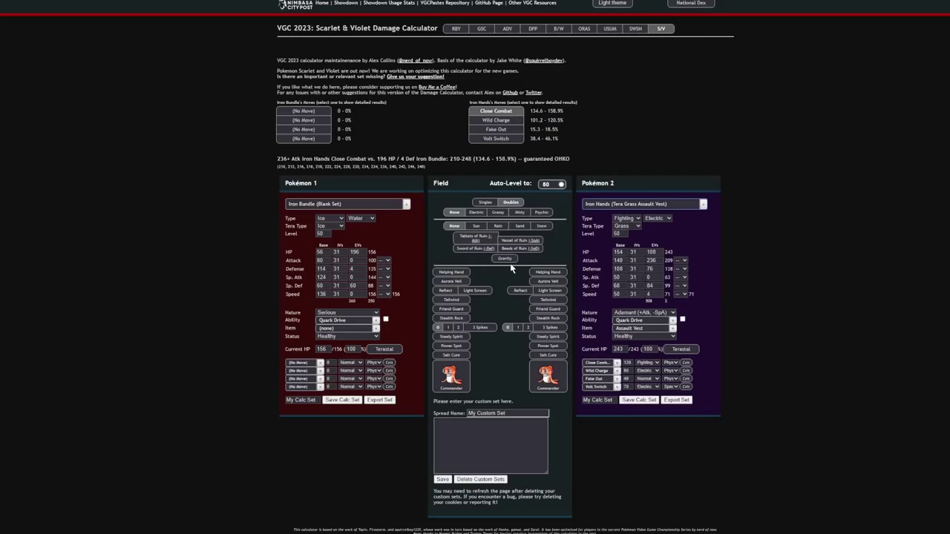
Set the field weather to Snow for the Iron Hands versus Iron Bundle calculation.
key(ctrl+plus)
key(ctrl+plus)
scroll(511, 268, down, 1)
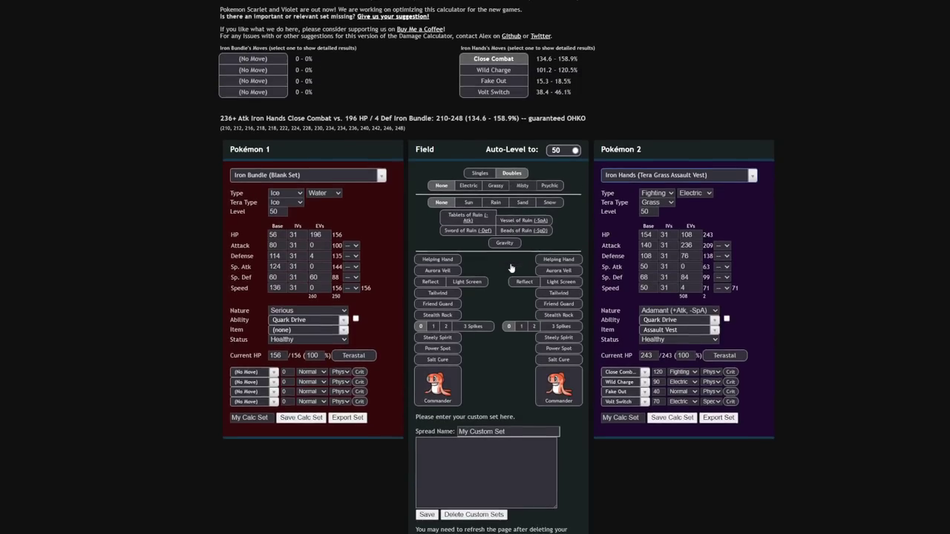
scroll(514, 270, up, 1)
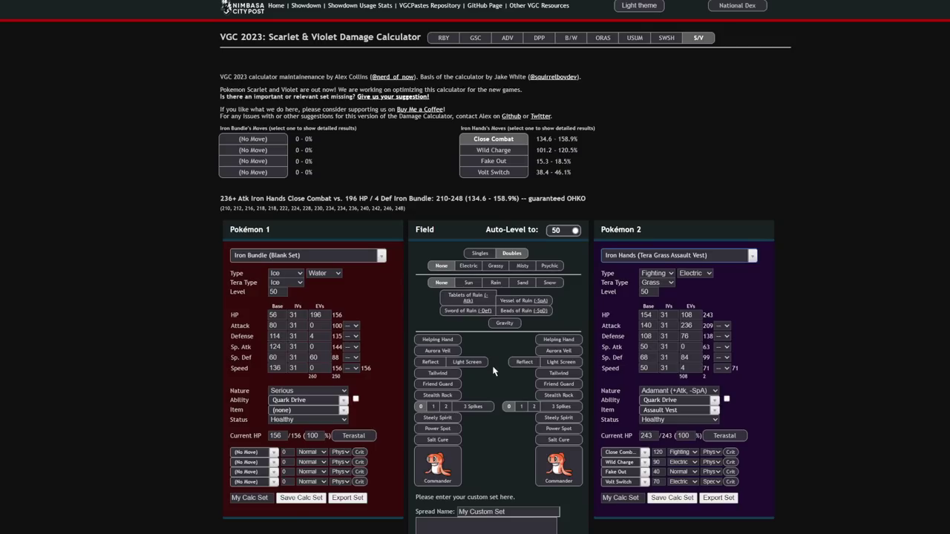
click(548, 283)
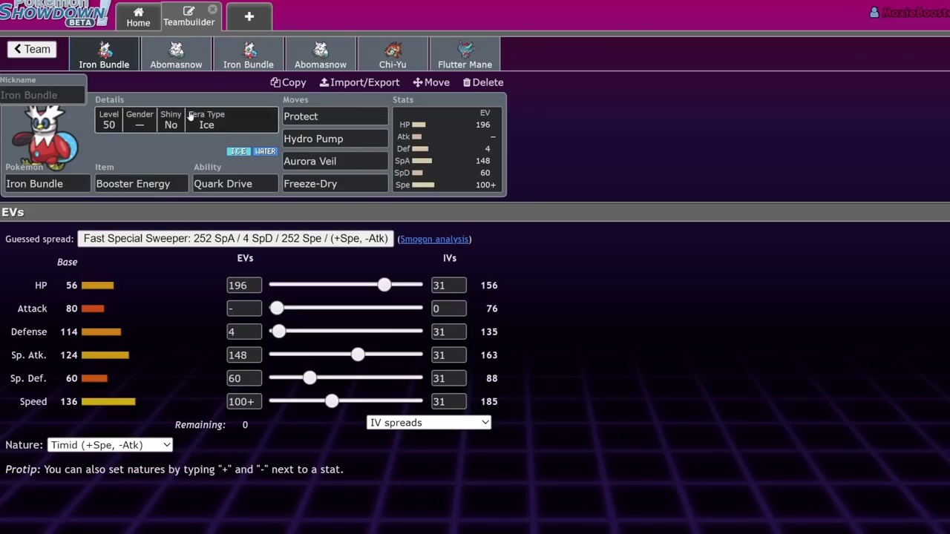
In the Pokémon Showdown Teambuilder, replace the first Iron Bundle's Booster Energy with Light Clay.
click(345, 159)
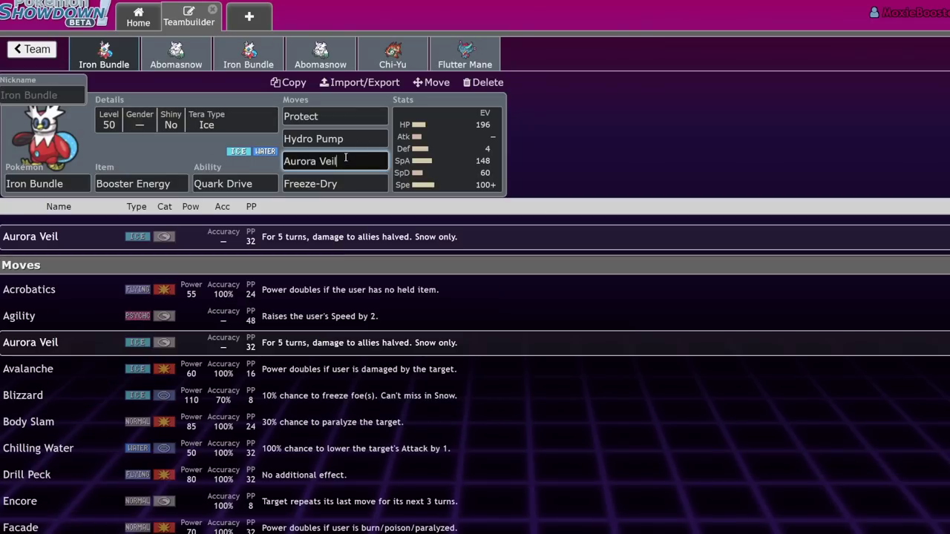
click(175, 184)
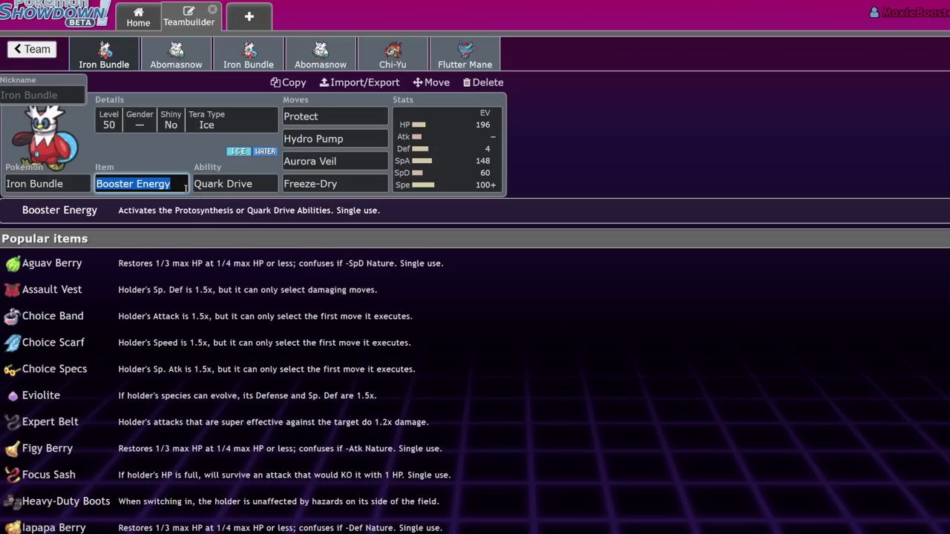
key(BackSpace)
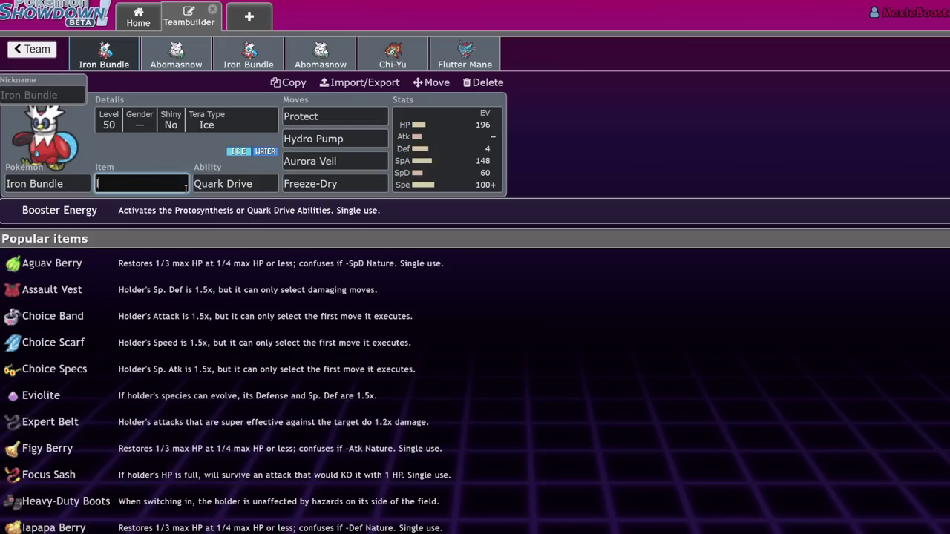
text(light)
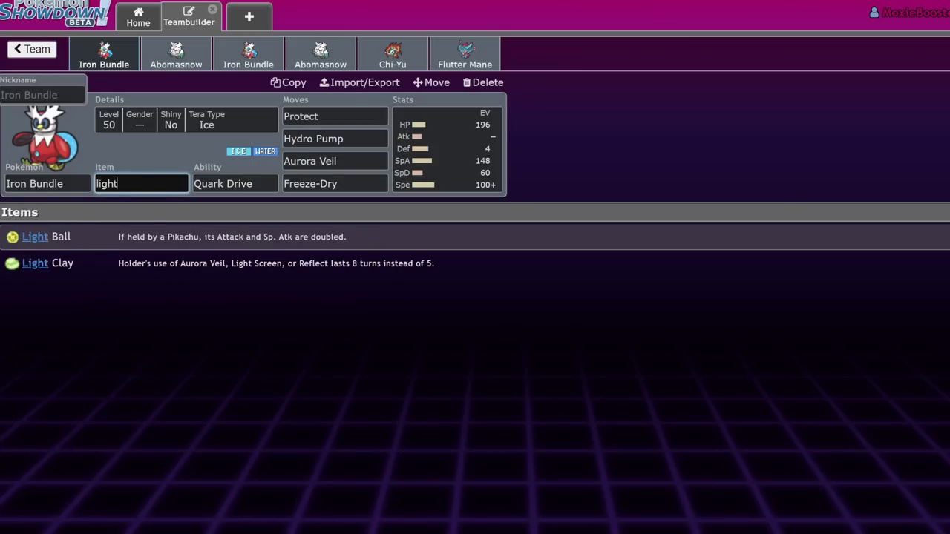
click(9, 267)
click(168, 183)
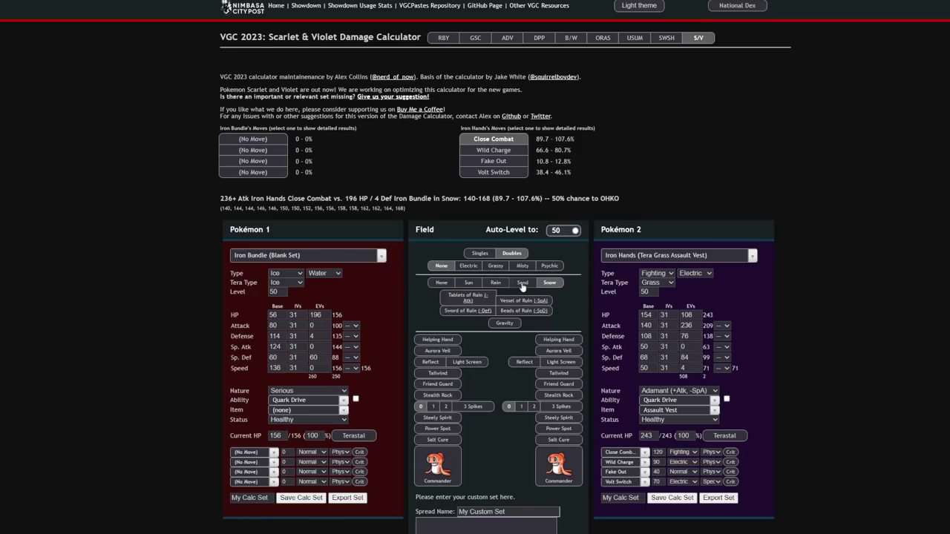
In the damage calculator, enable Aurora Veil on Iron Bundle's side and set its Sp. Atk EVs to 148.
click(448, 351)
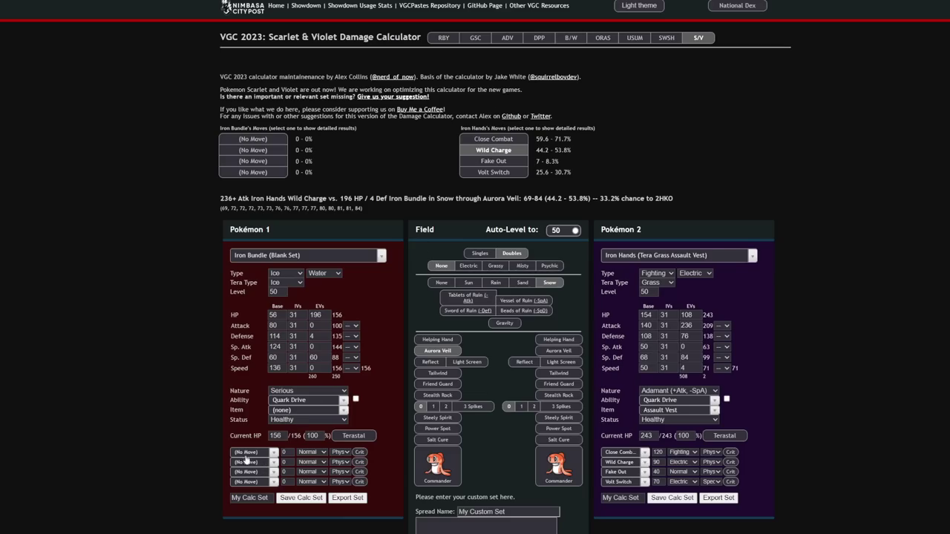
click(309, 346)
drag(320, 347, 275, 347)
text(10)
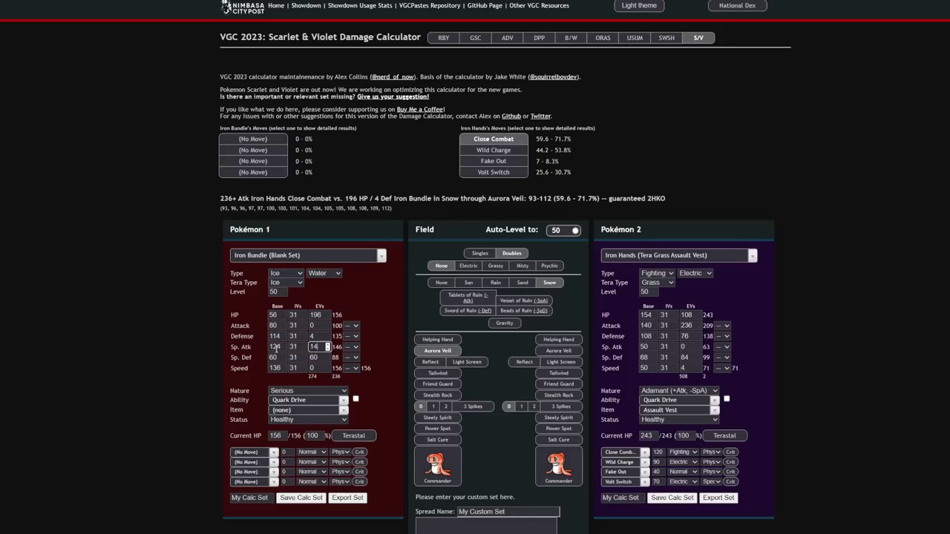
text(8)
Assign Blizzard as Iron Bundle's first move and Terastallize Iron Hands to show the detailed Blizzard calculation.
click(257, 452)
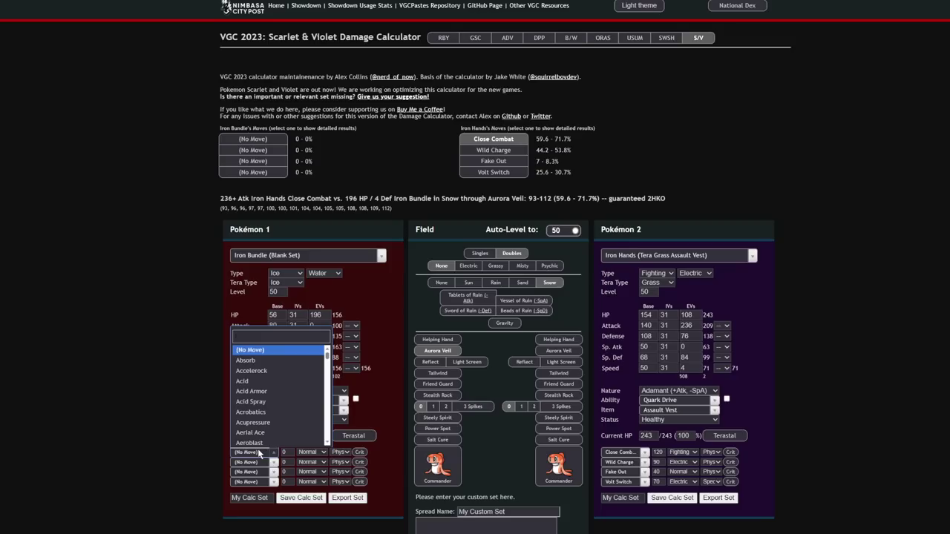
text(bliz)
key(Return)
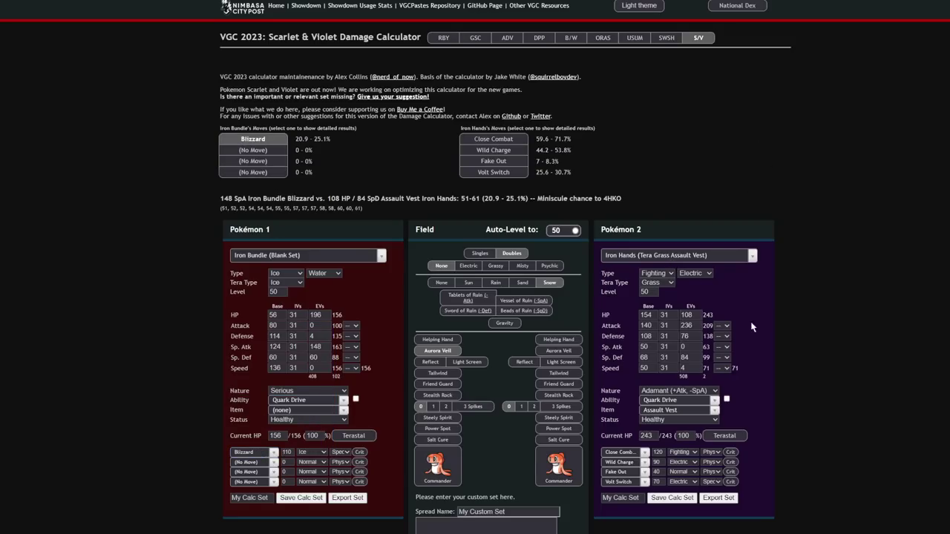
click(727, 436)
click(257, 140)
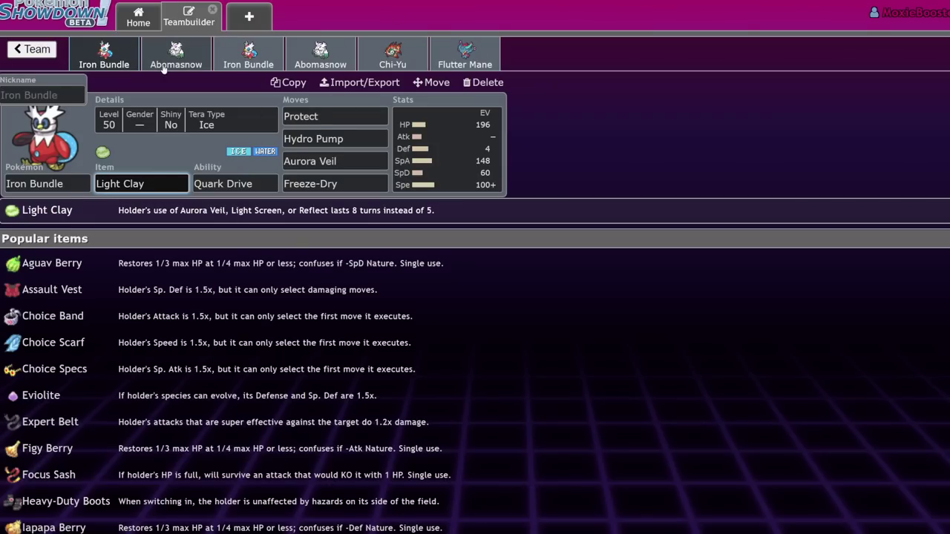
In the Pokémon Showdown Teambuilder, examine each of the first Abomasnow's four moves, then return to the first Iron Bundle.
click(163, 66)
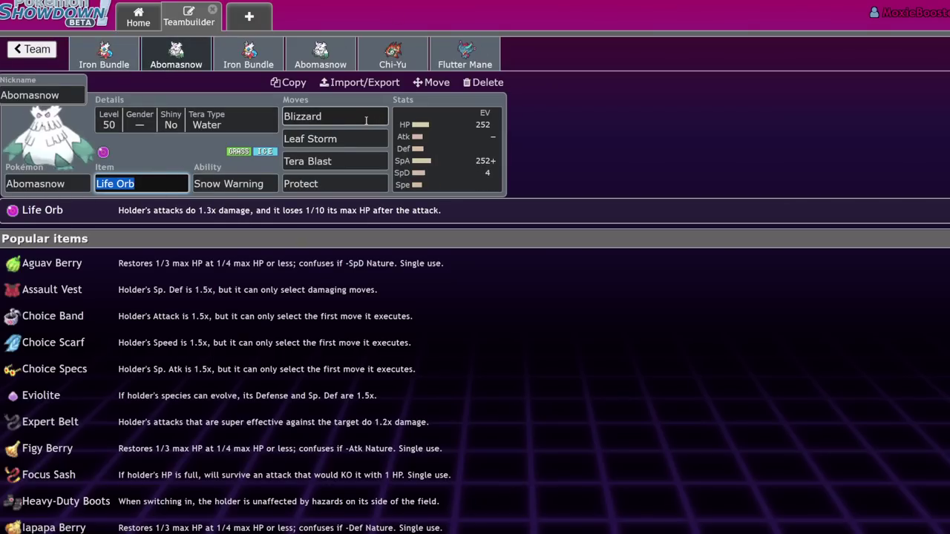
click(364, 118)
click(365, 140)
click(366, 163)
click(365, 184)
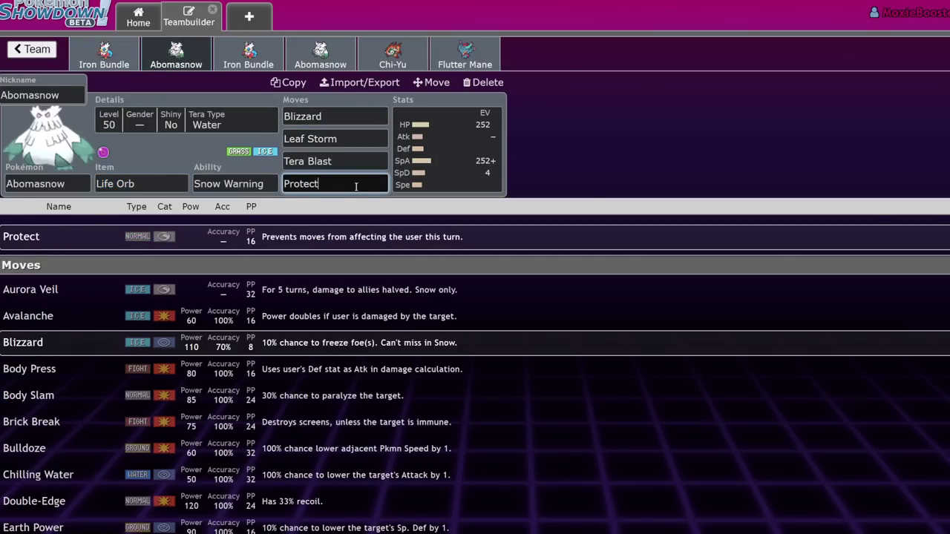
click(108, 56)
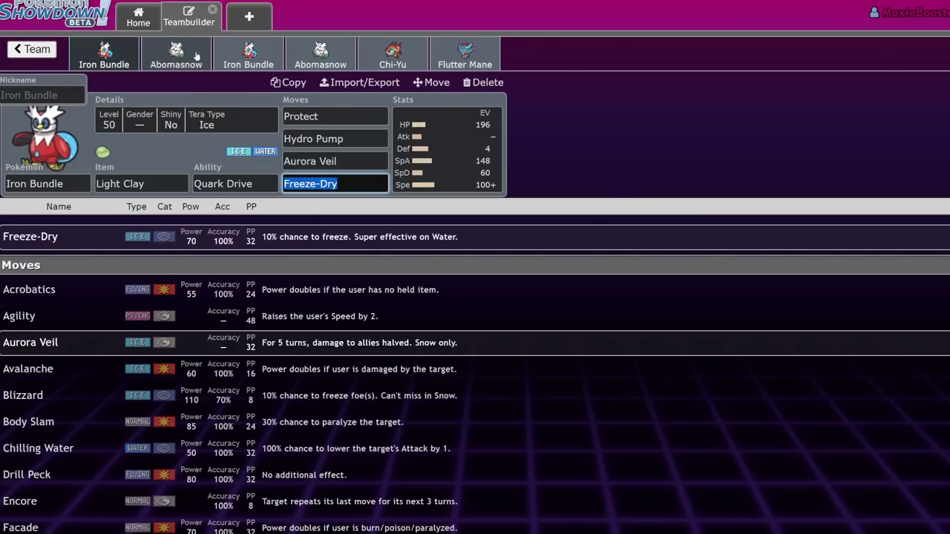
Examine the EV spread and each of the four moves of the second Iron Bundle, the Choice Specs one.
click(249, 59)
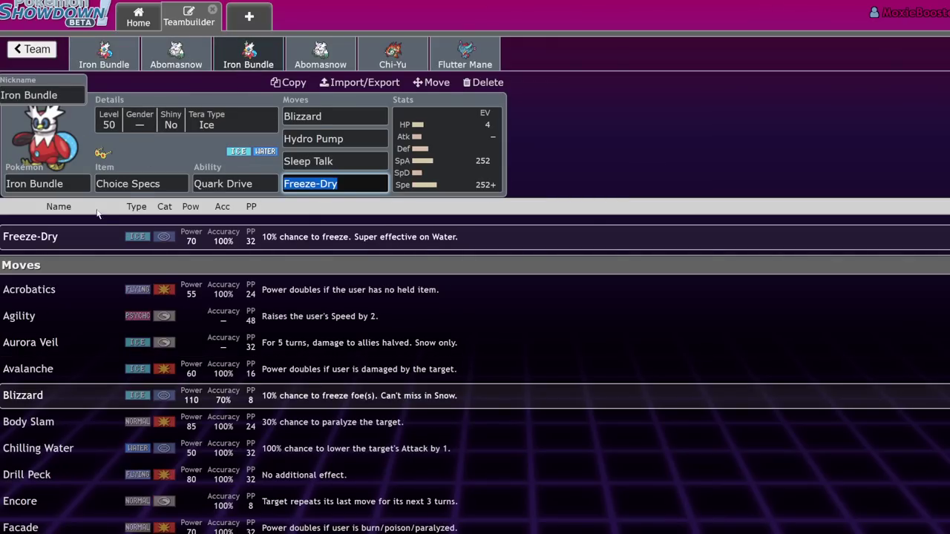
click(461, 149)
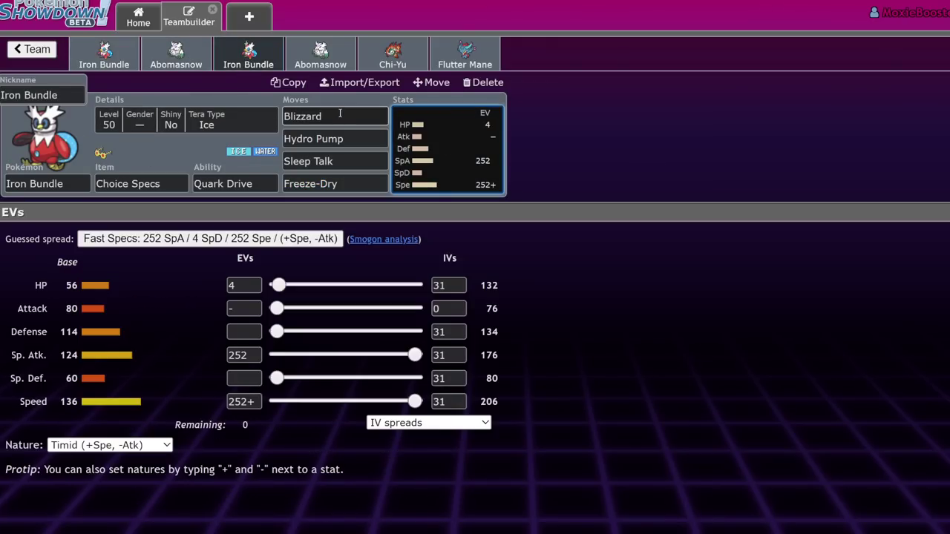
click(340, 115)
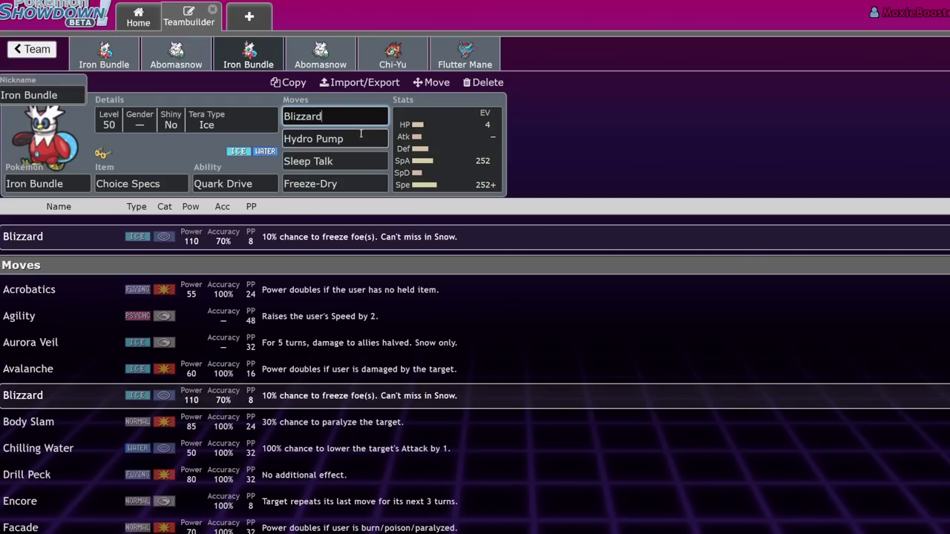
click(339, 138)
click(357, 162)
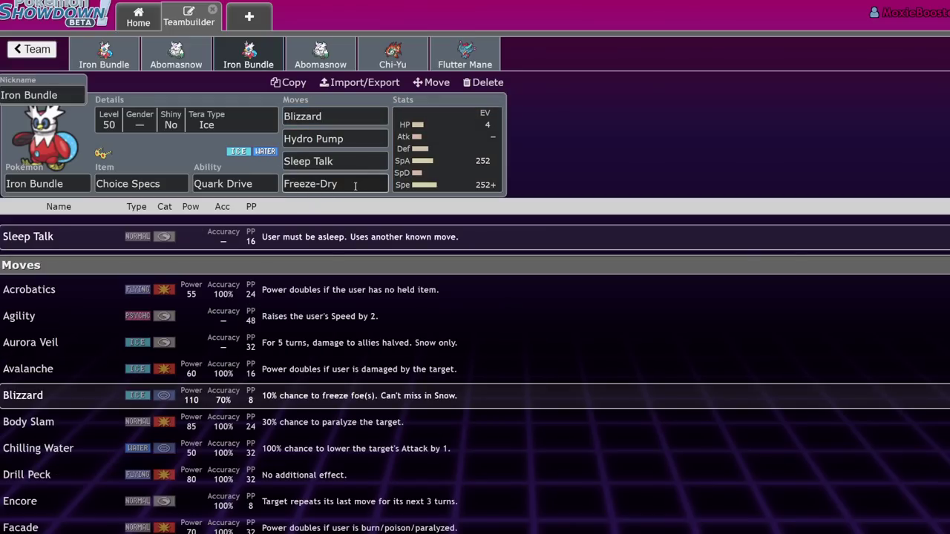
click(374, 187)
click(401, 192)
Examine the Focus Sash Abomasnow's Aurora Veil and Energy Ball moves, comparing its set with the Choice Specs Iron Bundle.
click(307, 57)
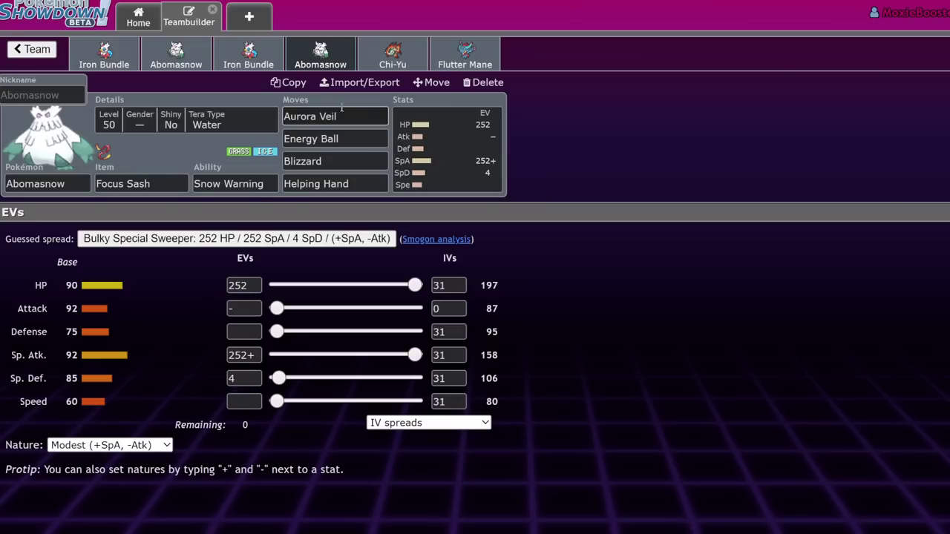
click(352, 113)
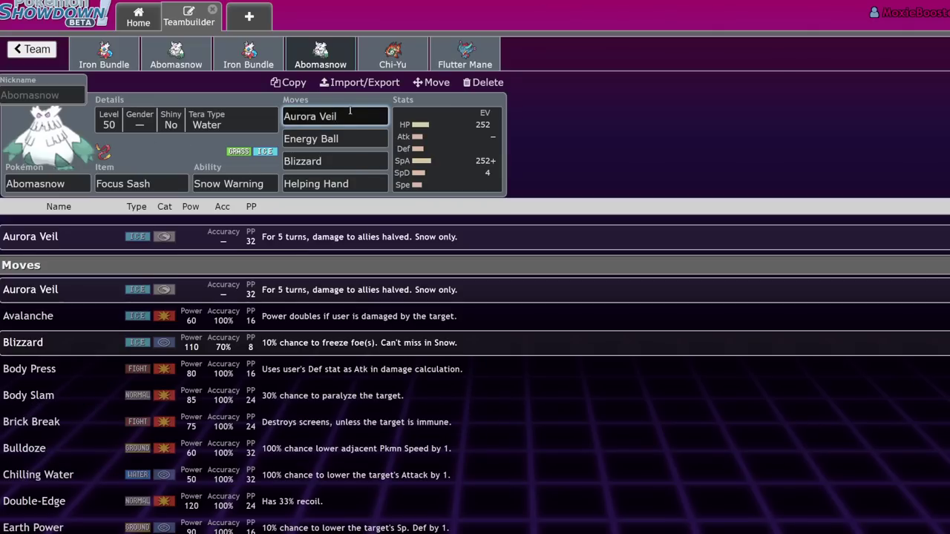
click(226, 58)
click(320, 55)
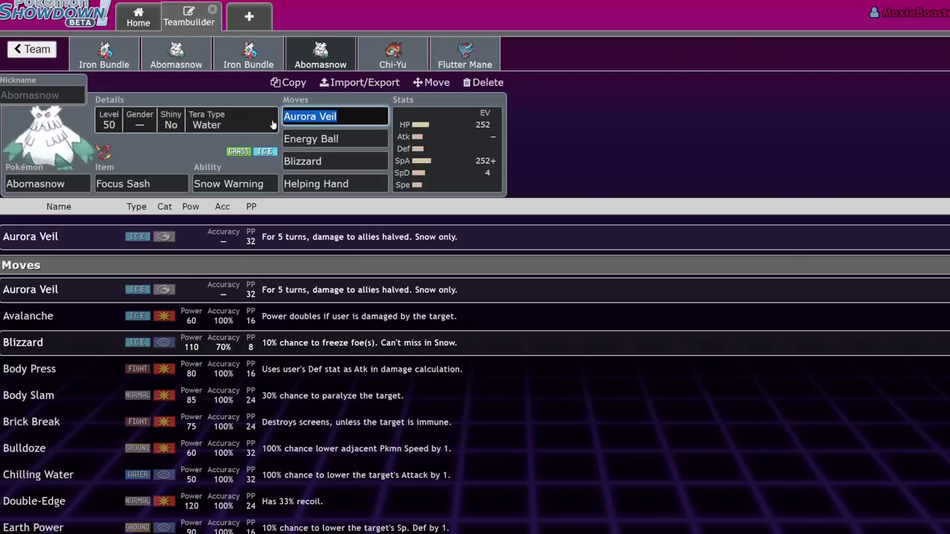
click(344, 139)
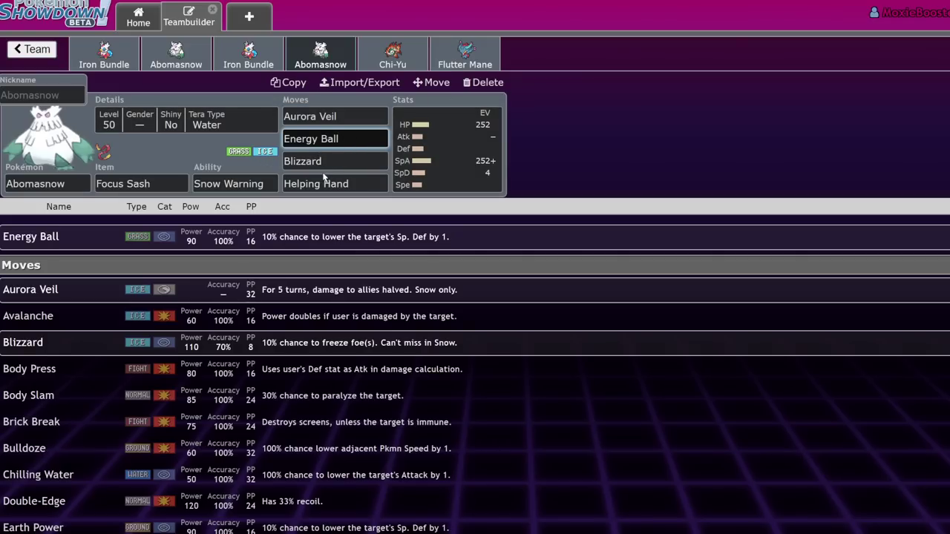
click(233, 63)
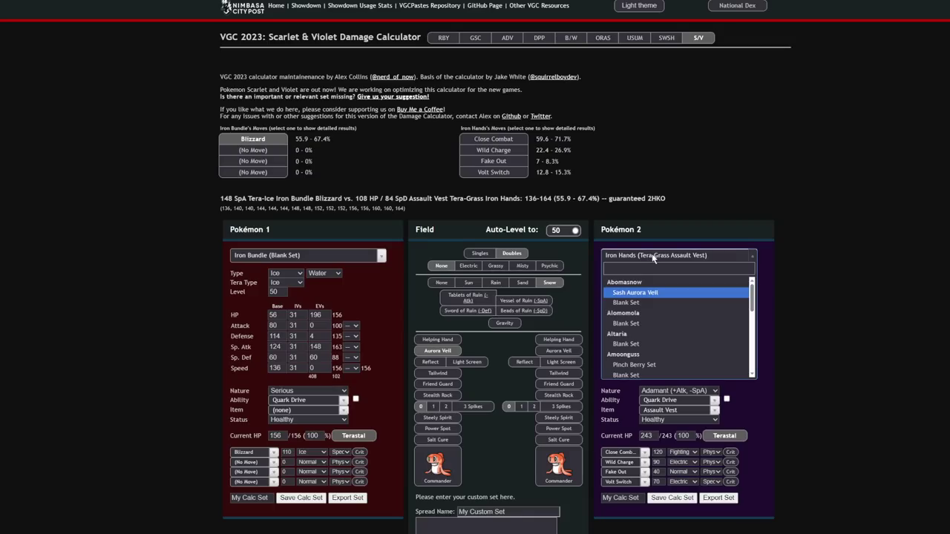
In the damage calculator, load Flutter Mane's Specs Set as Pokémon 2 and show its Moonblast calculation against Iron Bundle.
text(flu)
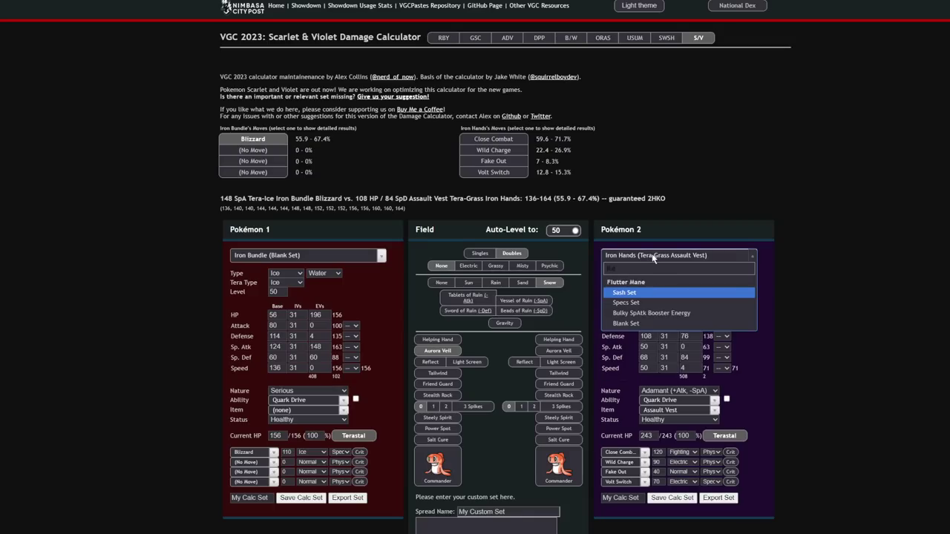
click(668, 303)
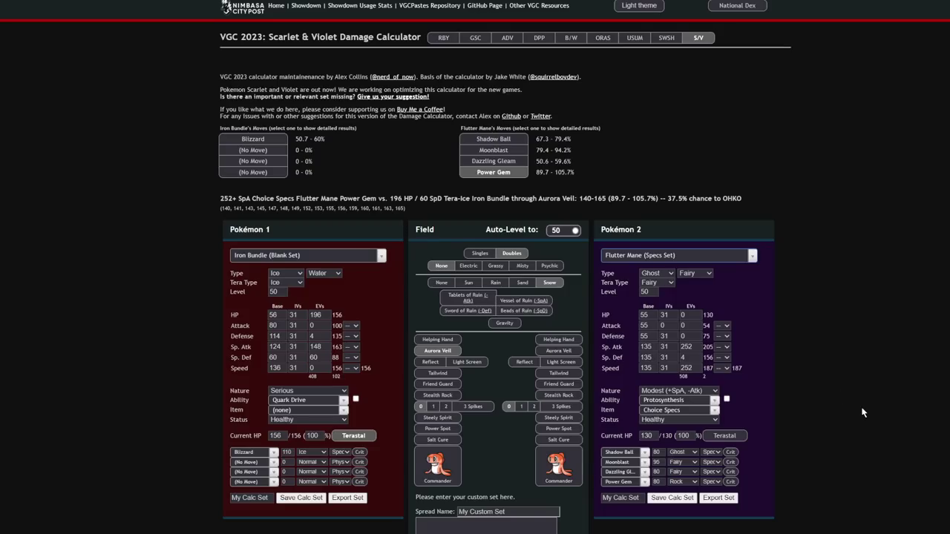
click(499, 140)
click(494, 150)
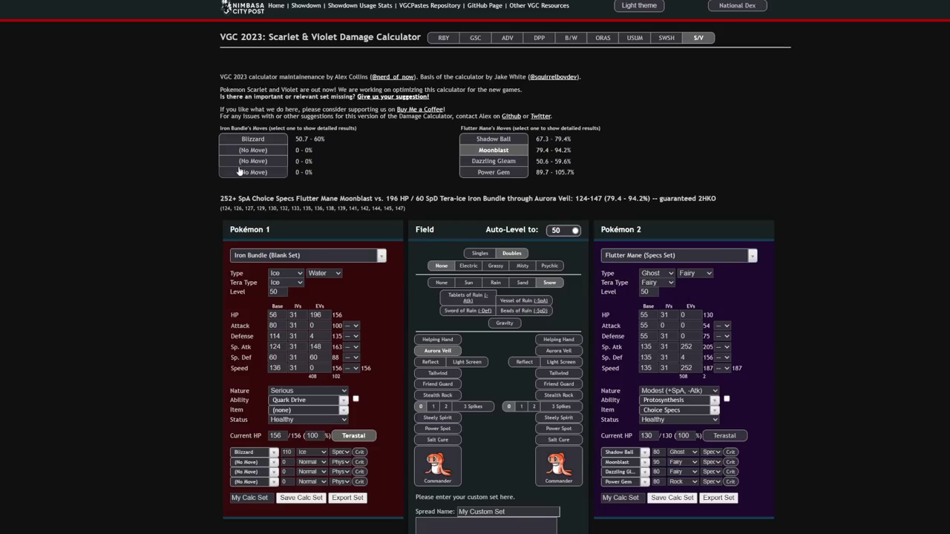
Show Iron Bundle's Blizzard calculation, set Flutter Mane's Special Attack EVs to 68, and show its Moonblast and Dazzling Gleam calculations.
click(253, 140)
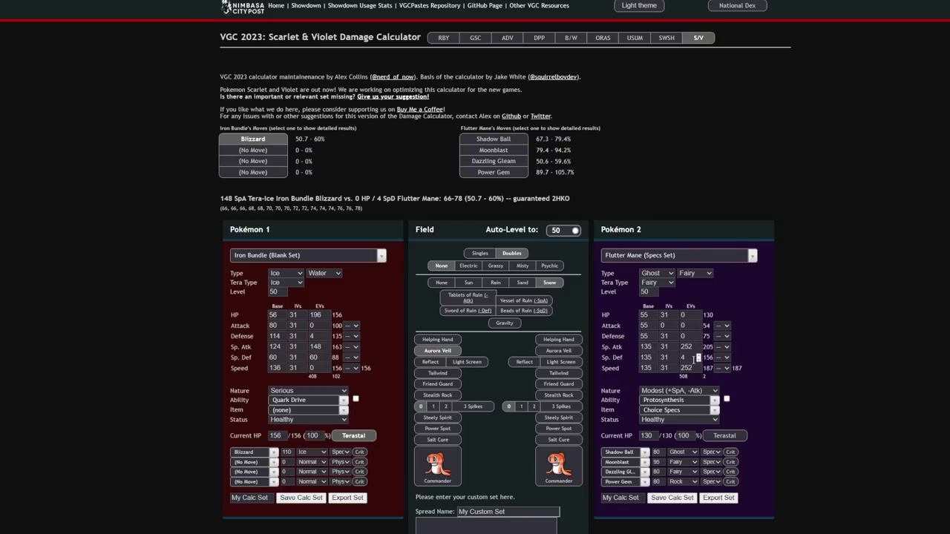
drag(698, 346, 637, 355)
text(68)
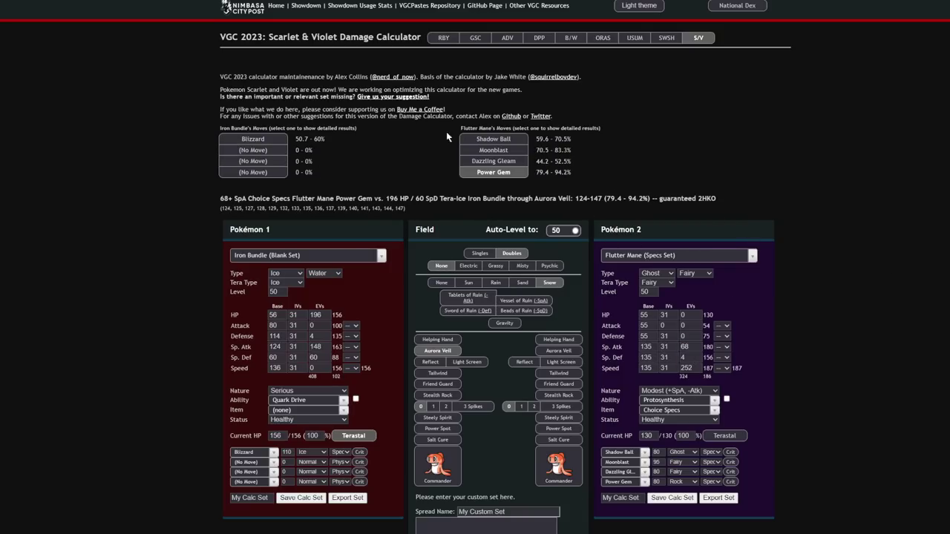
click(494, 150)
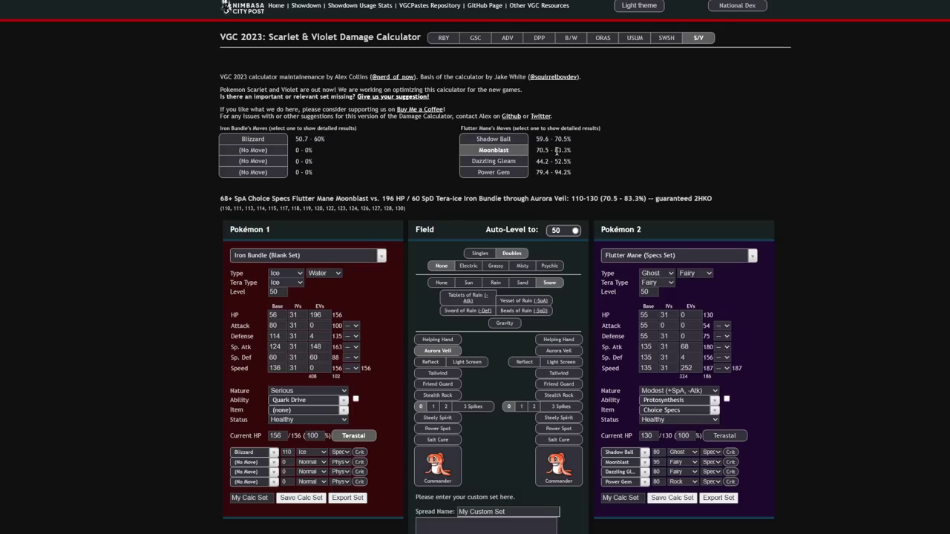
click(494, 161)
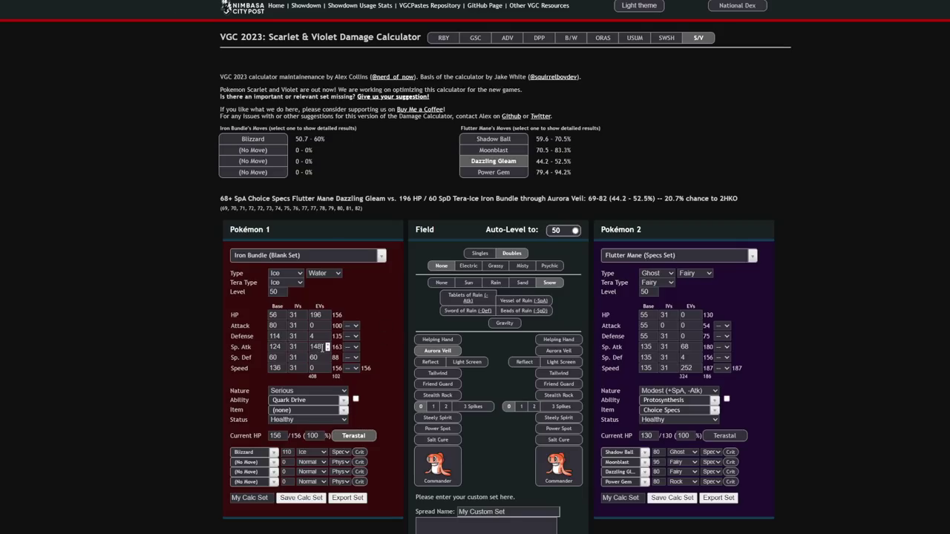
Set Iron Bundle's Special Attack EVs to 252 and give it the Choice Specs item.
key(ctrl+a)
text(252)
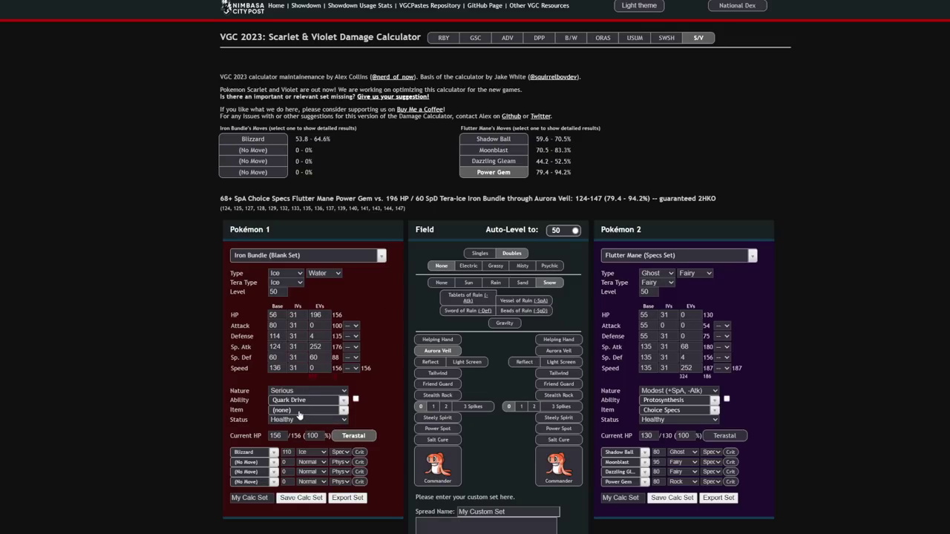
click(300, 413)
text(choi)
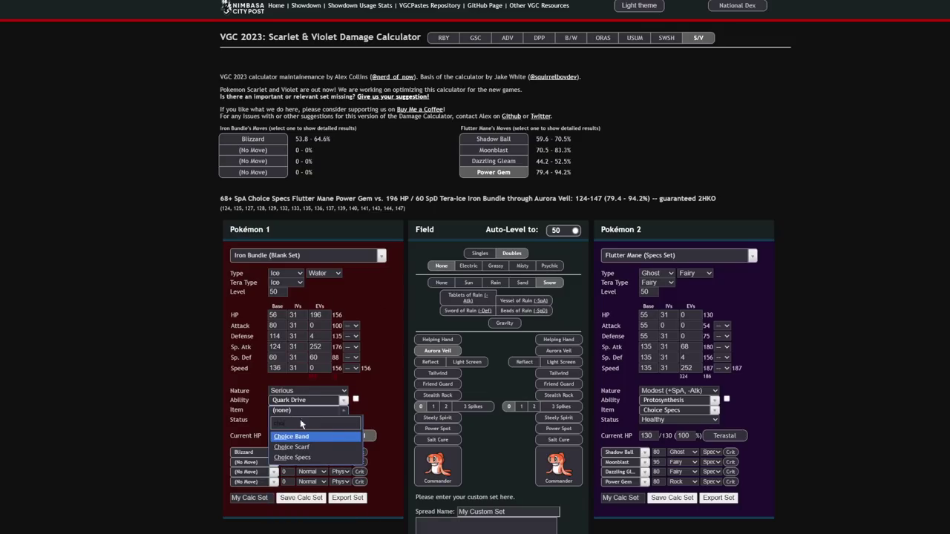
click(291, 457)
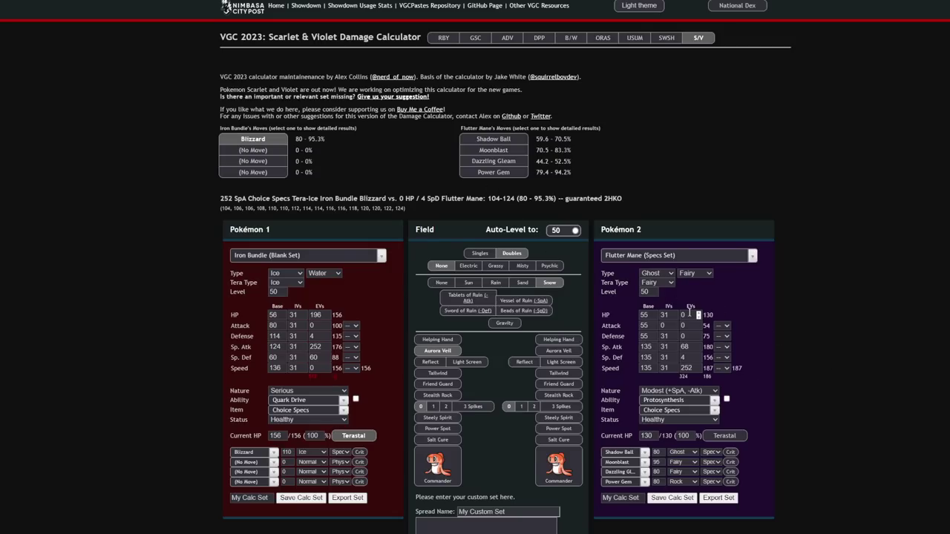
Enable Helping Hand for Iron Bundle's side and set Flutter Mane's HP EVs to 100.
click(448, 339)
double_click(682, 315)
text(100)
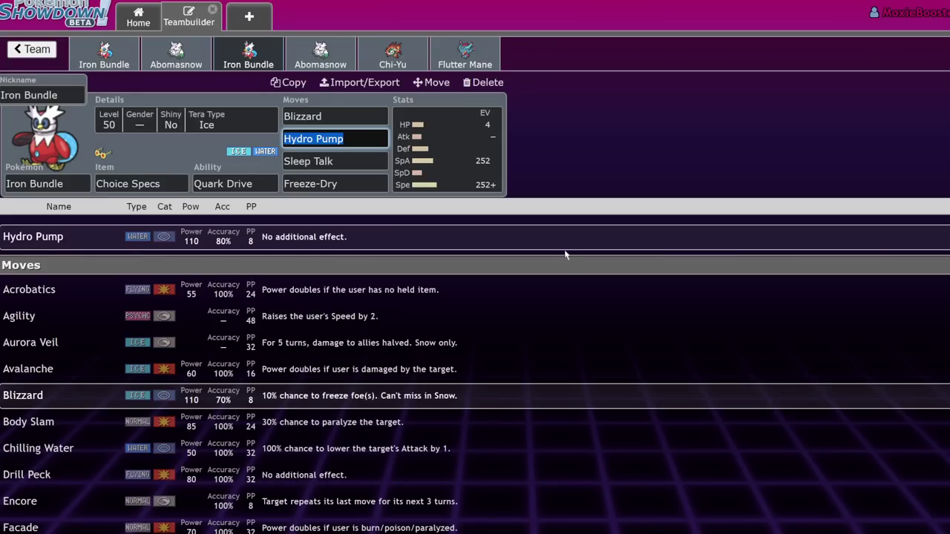
In the Pokémon Showdown Teambuilder, examine the EV spreads of the Choice Specs Iron Bundle, Flutter Mane, the first Iron Bundle and the first Abomasnow.
click(470, 149)
click(461, 60)
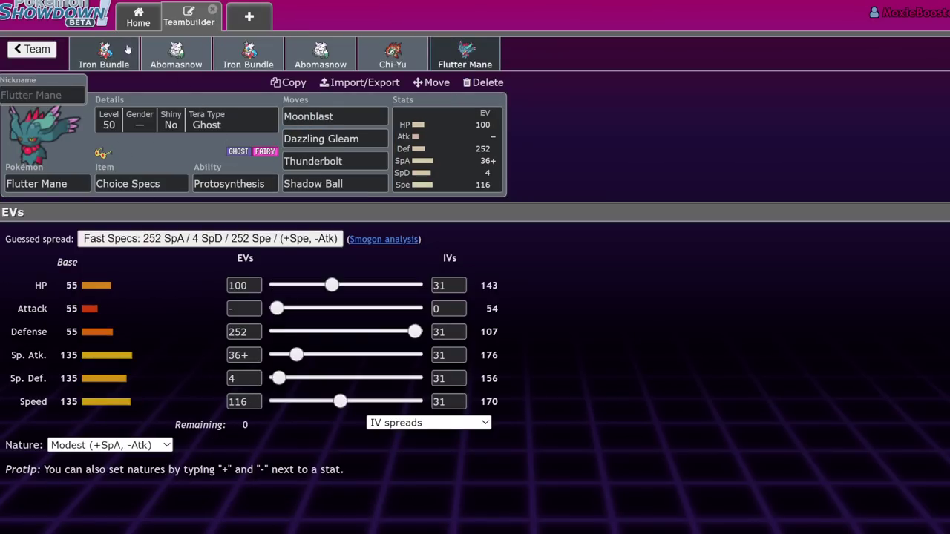
click(104, 54)
click(168, 60)
click(138, 56)
click(167, 57)
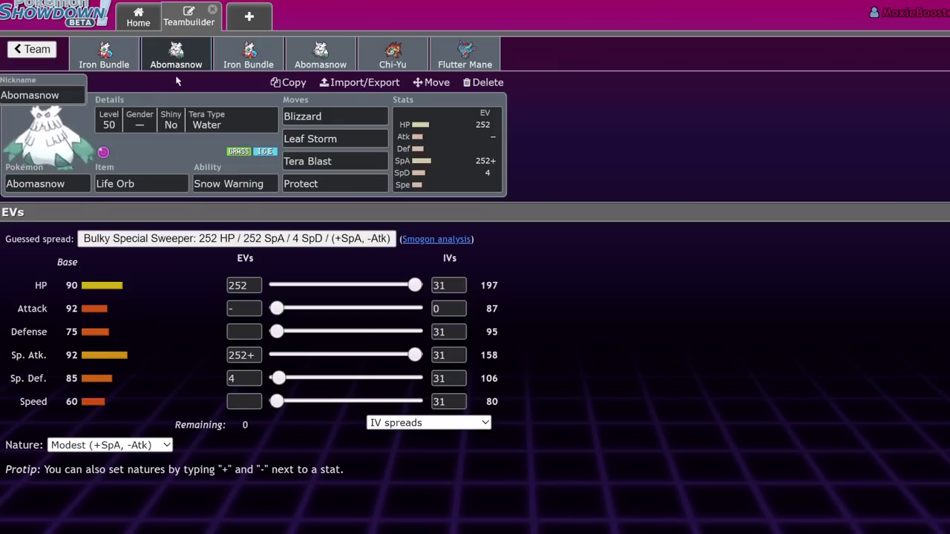
click(247, 52)
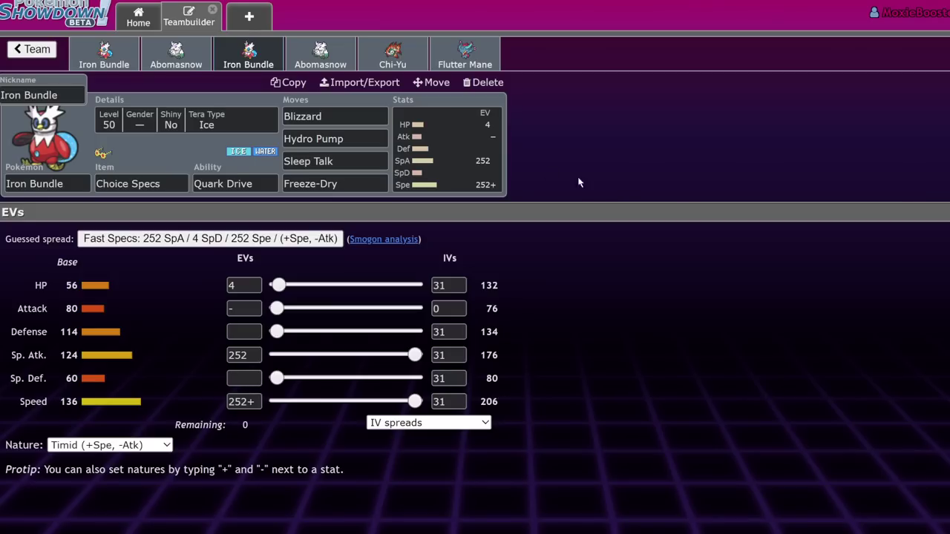
Compare the Light Clay Iron Bundle with the Life Orb Abomasnow, examining Abomasnow's Tera Blast move and EV spread.
click(123, 56)
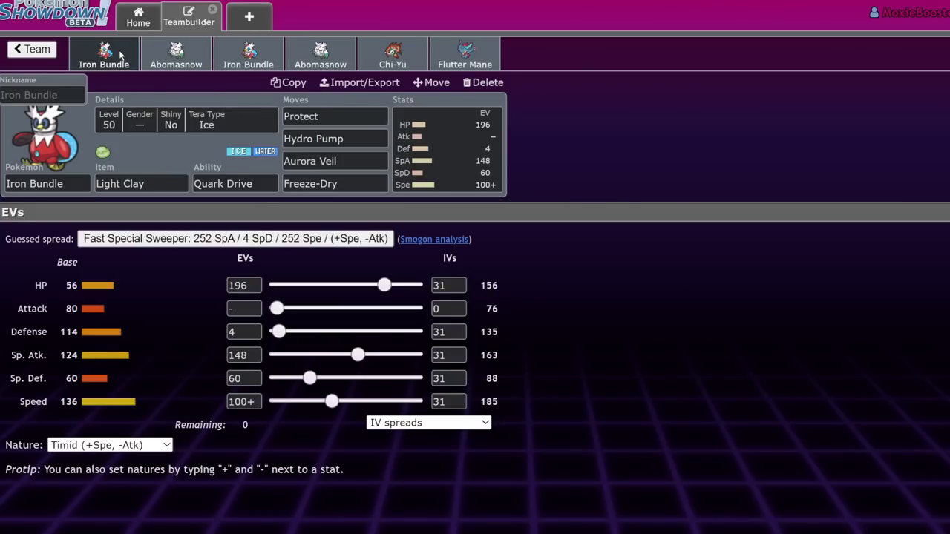
click(180, 62)
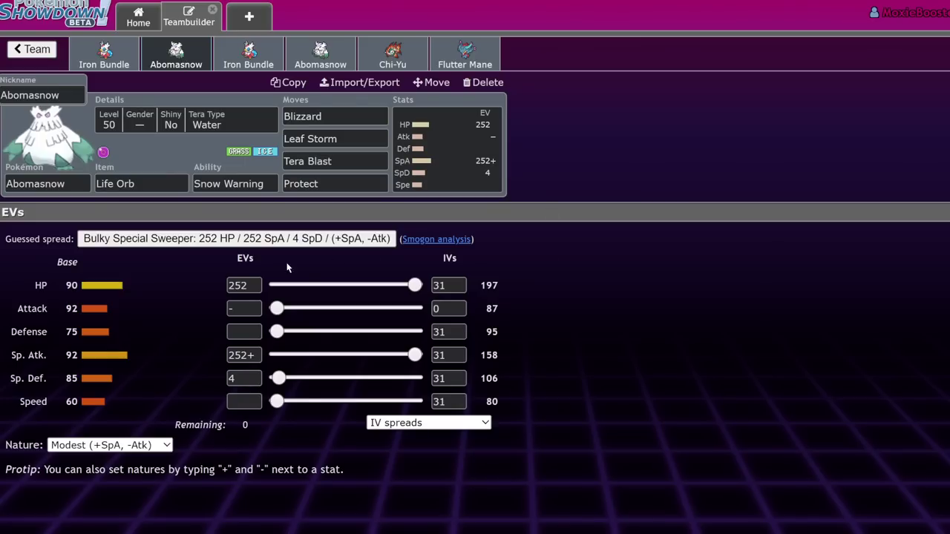
click(110, 66)
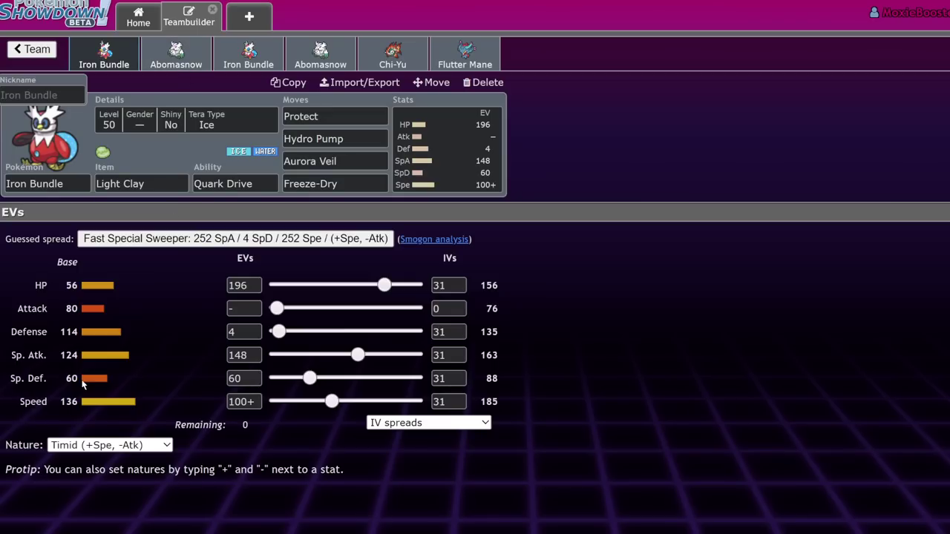
click(176, 56)
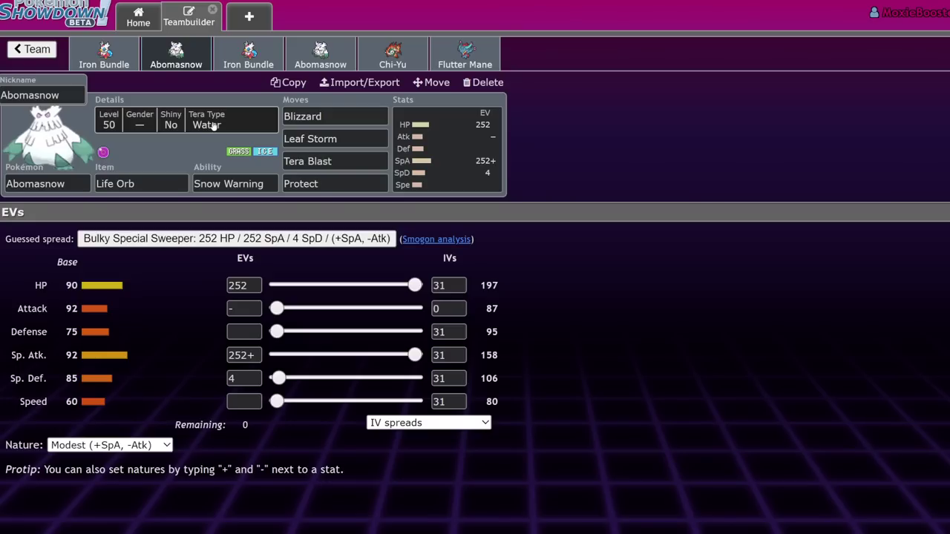
click(349, 161)
click(445, 155)
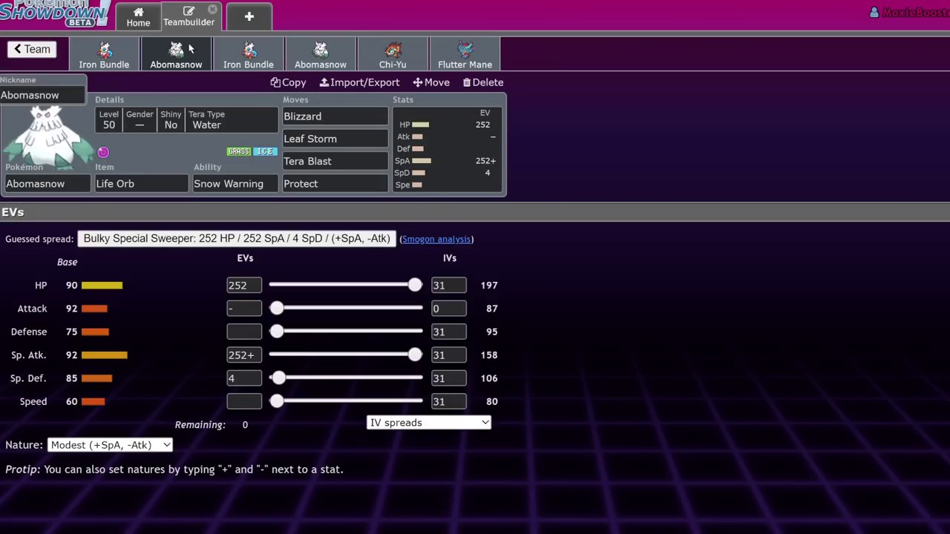
click(104, 54)
click(177, 58)
click(121, 56)
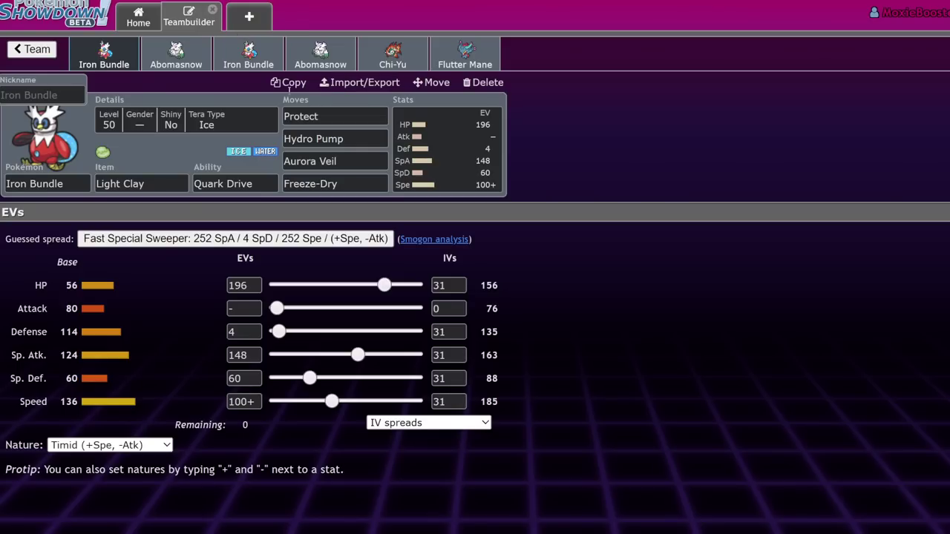
Return to the list of all teams, reopen the Untitled 641 team and open Chi-Yu's EV spread.
click(15, 49)
click(13, 49)
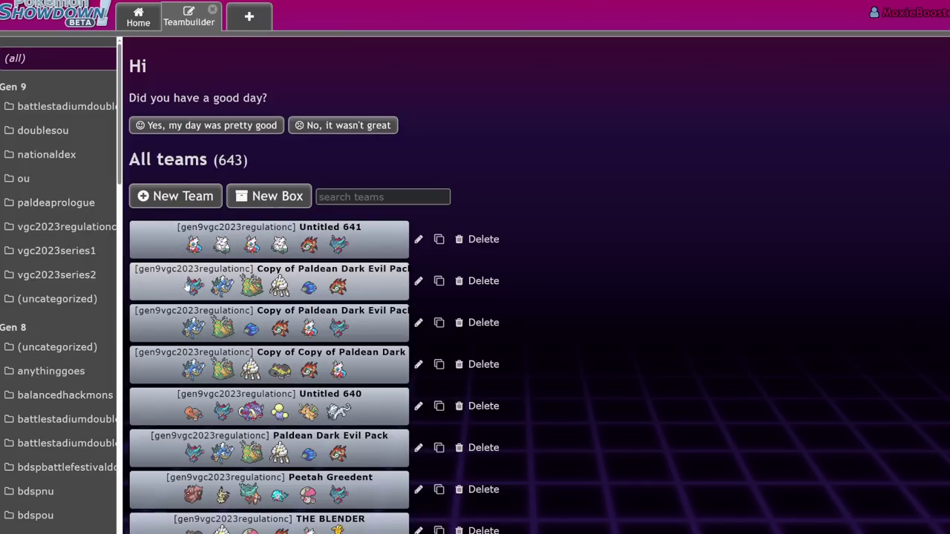
click(278, 245)
scroll(468, 327, down, 5)
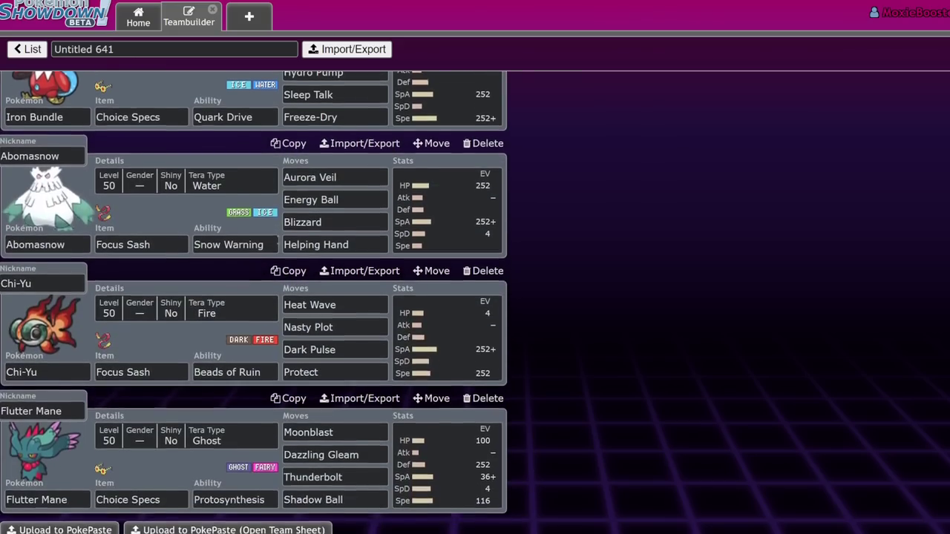
click(468, 330)
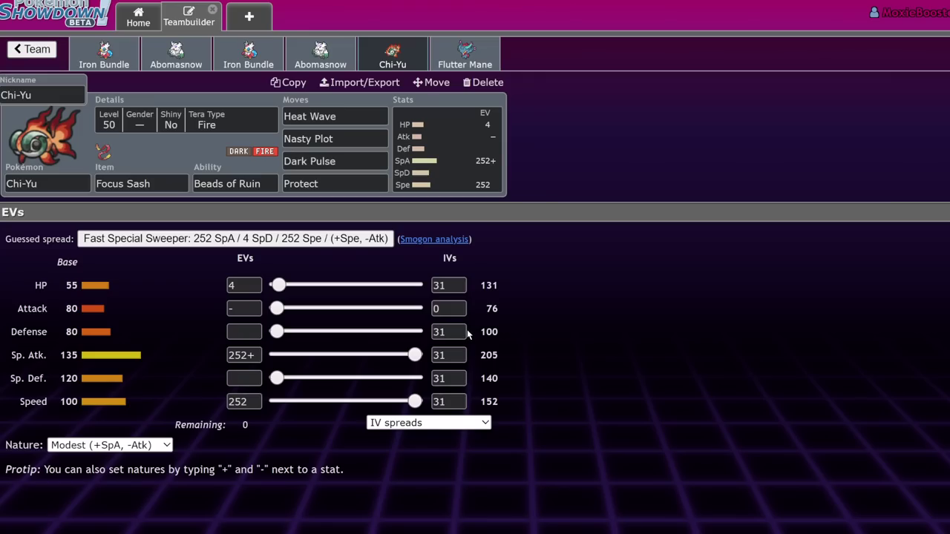
Compare the sets and EV spreads of the Light Clay Iron Bundle and Chi-Yu.
click(106, 60)
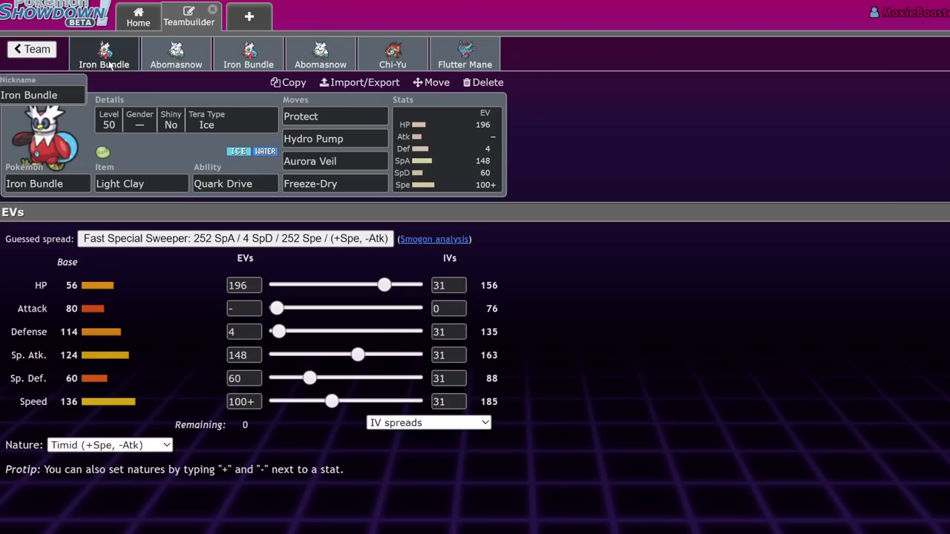
click(395, 57)
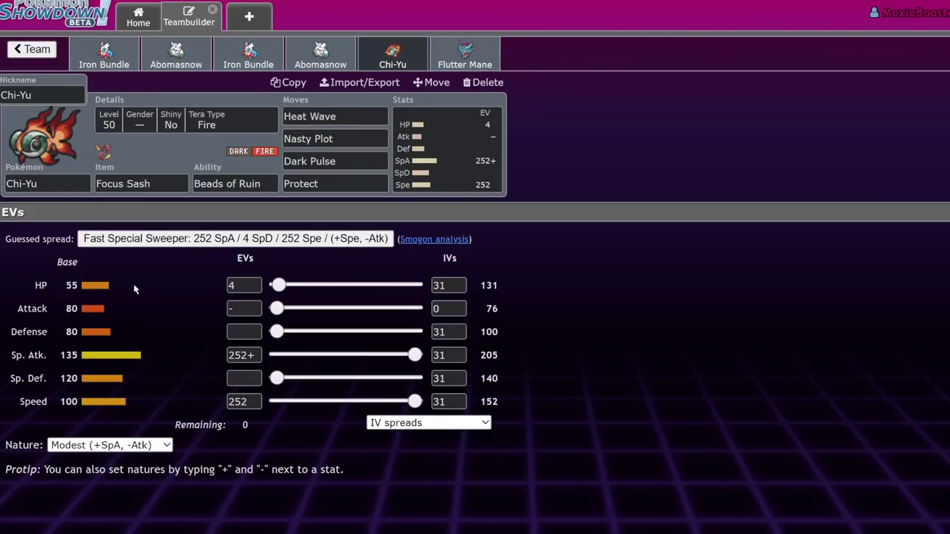
click(132, 58)
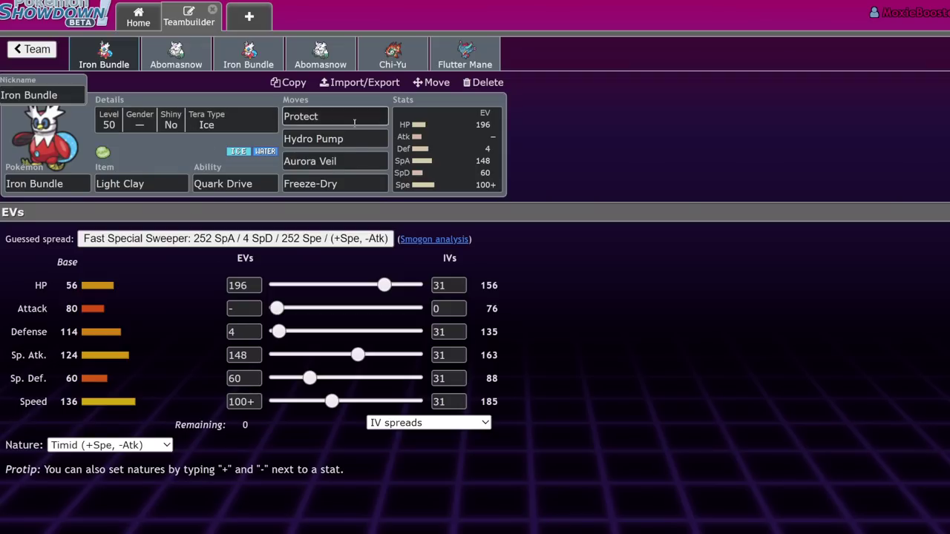
click(393, 55)
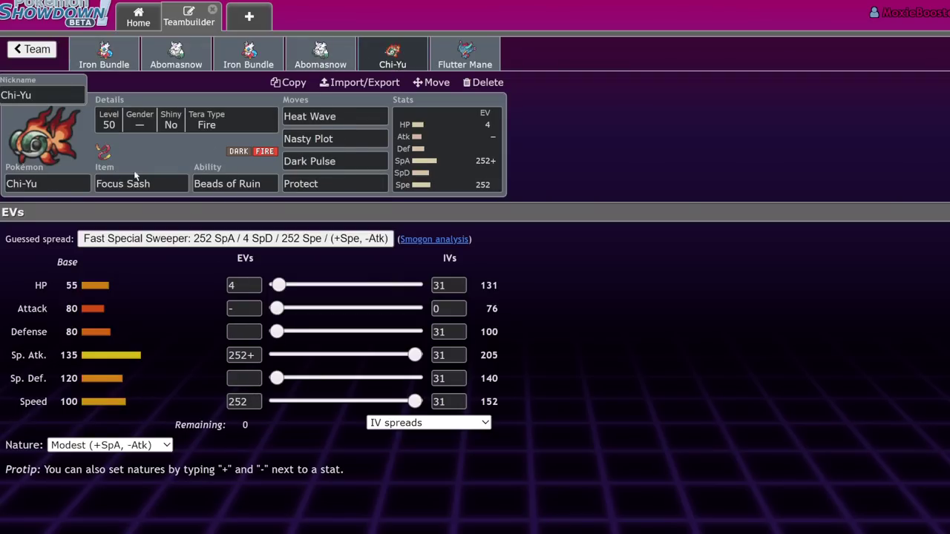
click(131, 60)
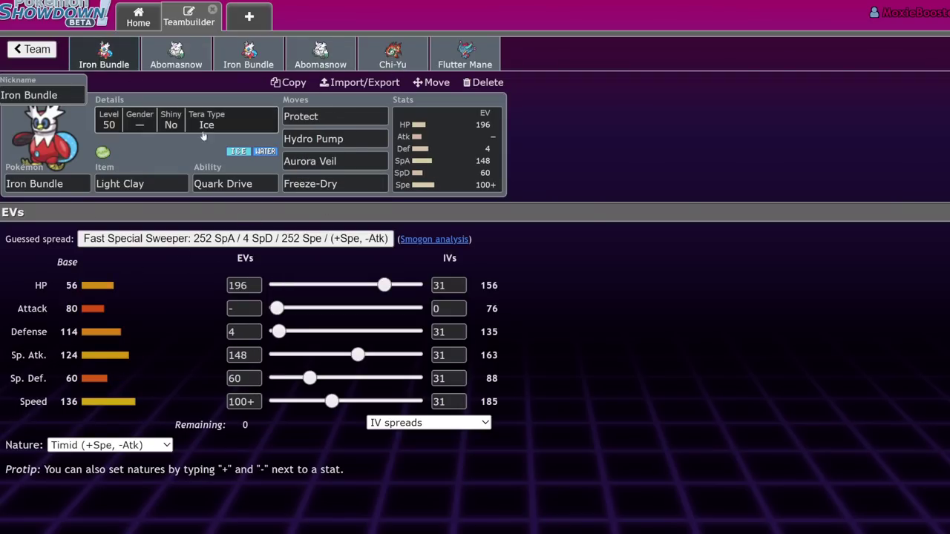
click(393, 55)
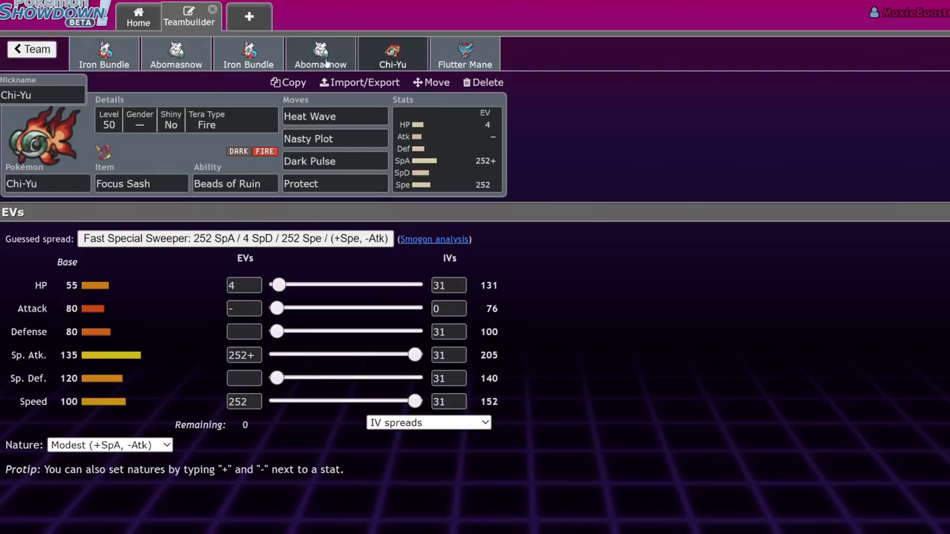
Examine Chi-Yu's Beads of Ruin ability and EV spread, checking them against the first Iron Bundle's set.
click(238, 183)
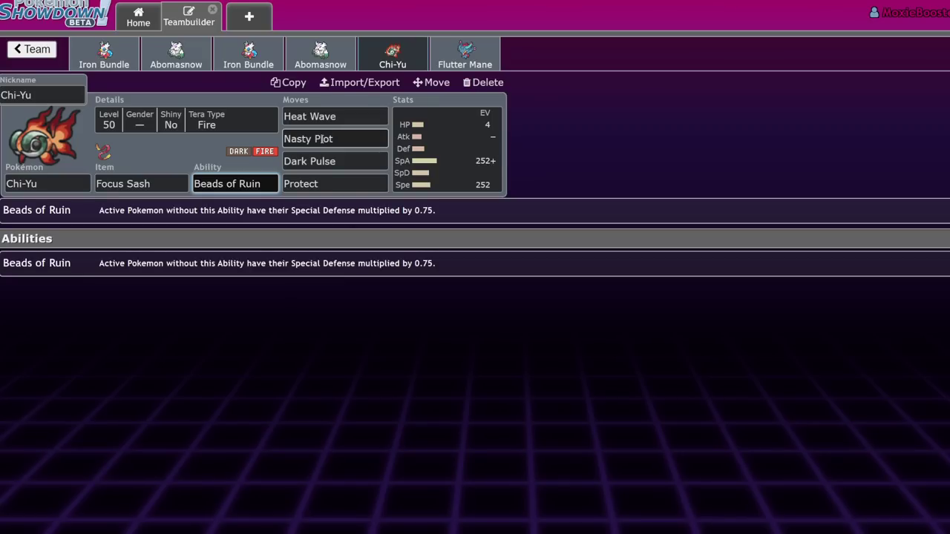
click(443, 179)
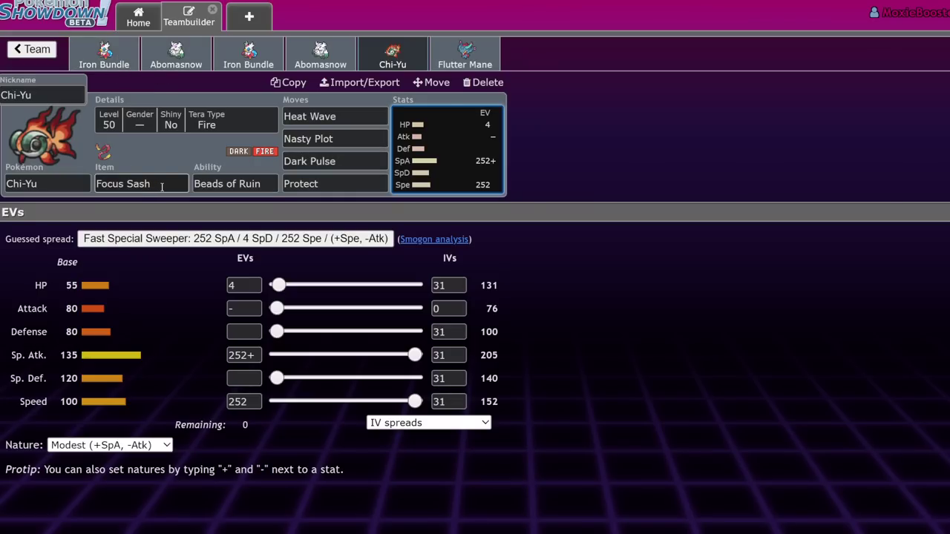
click(104, 52)
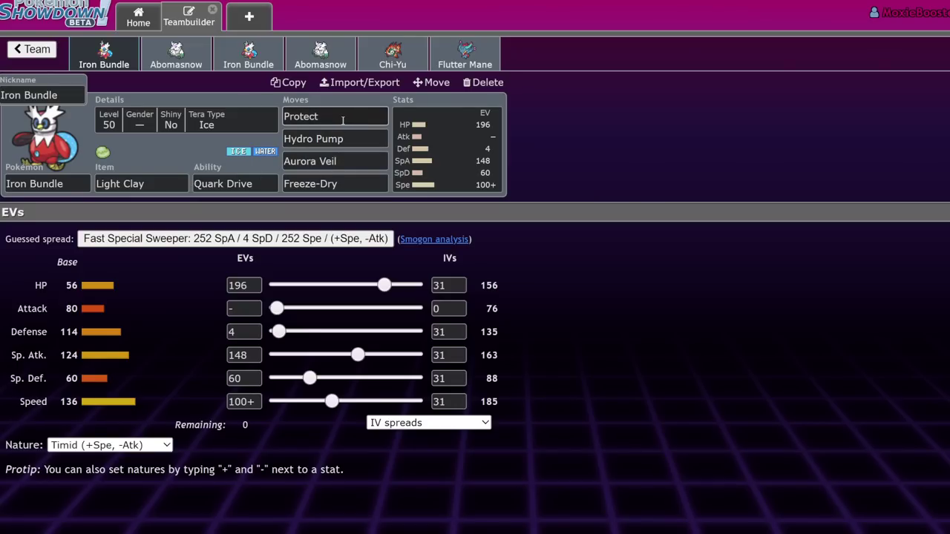
click(392, 54)
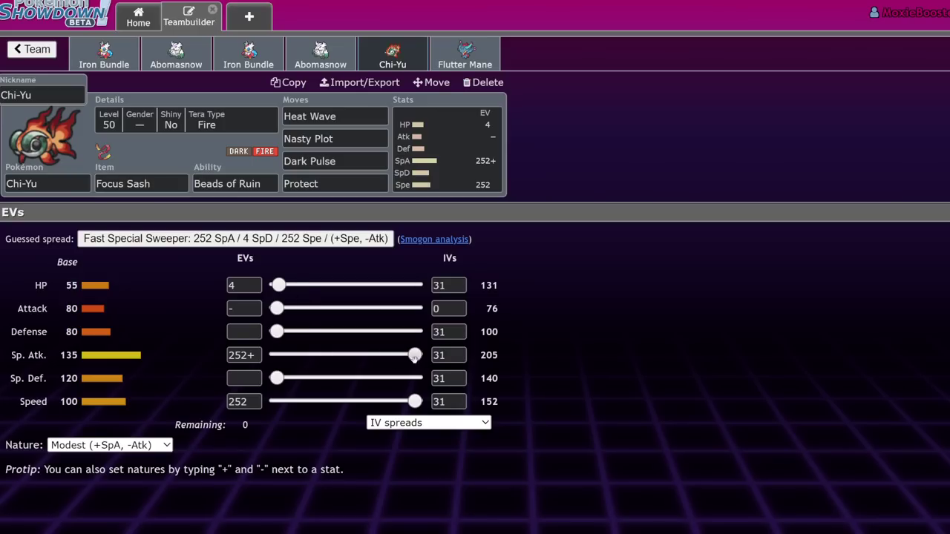
Set Chi-Yu's EVs to 116 in Special Attack, 180 in Speed and 212 in HP.
drag(414, 357, 340, 358)
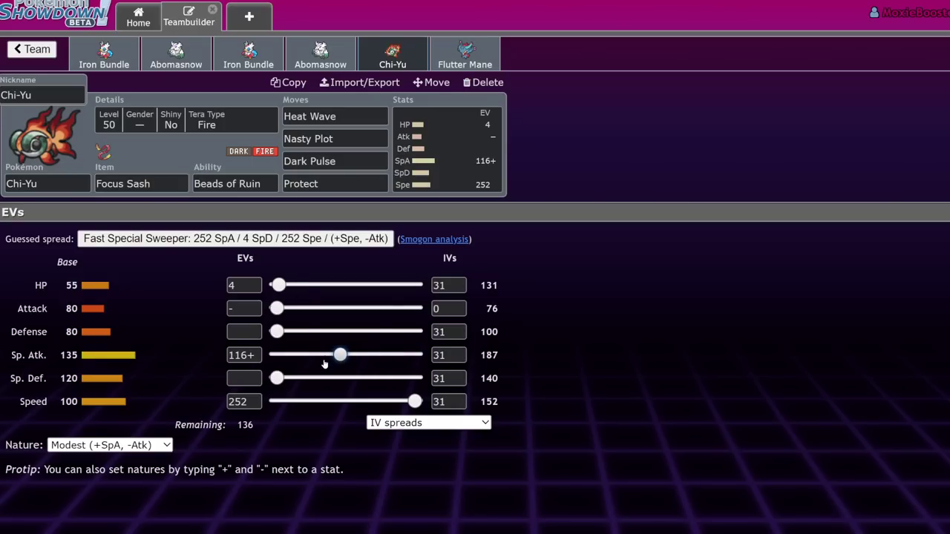
drag(340, 355, 335, 355)
drag(335, 355, 339, 355)
drag(491, 359, 511, 352)
click(679, 349)
drag(415, 402, 376, 401)
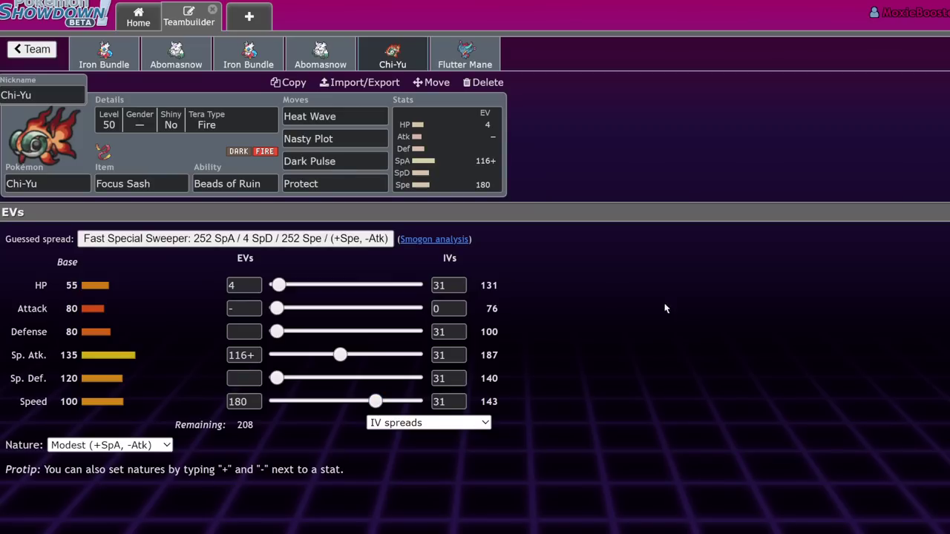
drag(279, 285, 394, 286)
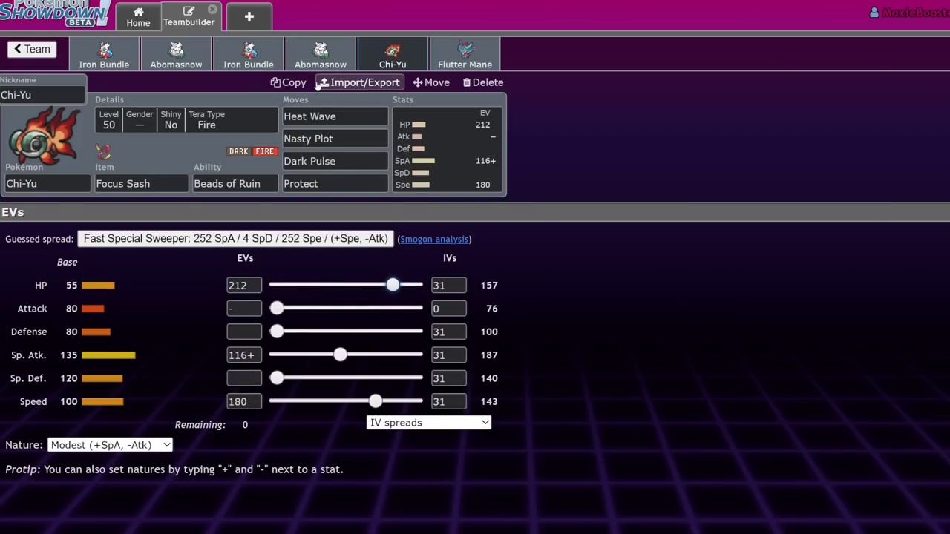
Examine Chi-Yu's Dark Pulse and Nasty Plot moves and return to the first Iron Bundle.
click(359, 159)
click(356, 138)
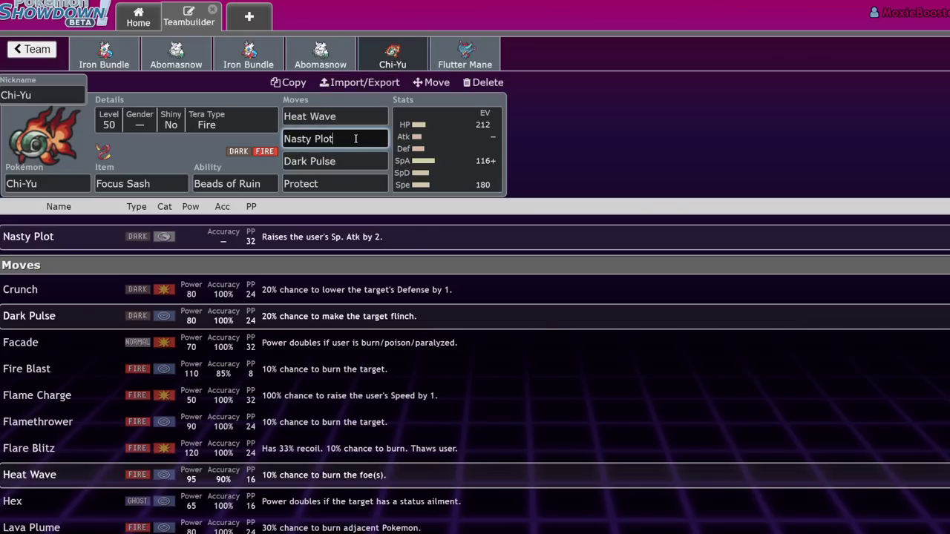
click(93, 63)
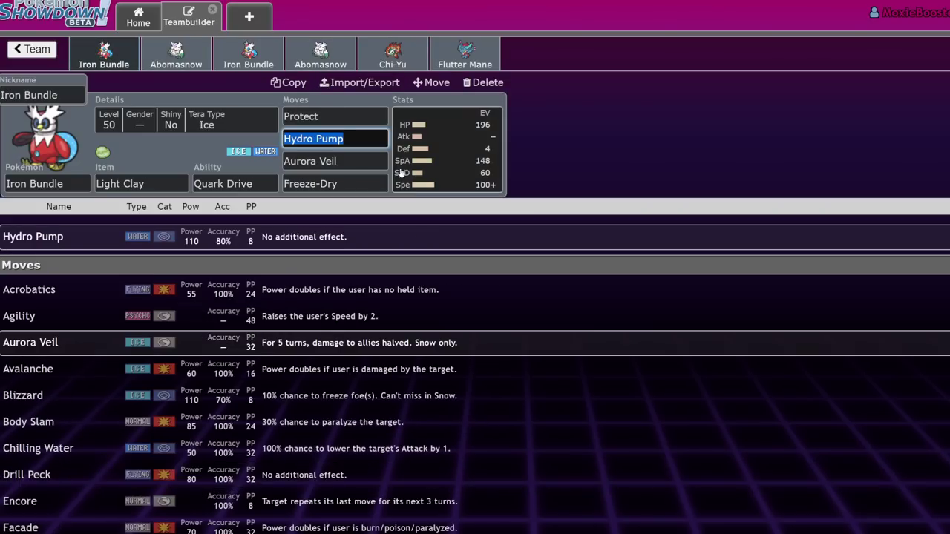
Look over Chi-Yu's set and open Flutter Mane's EV spread for review.
click(395, 67)
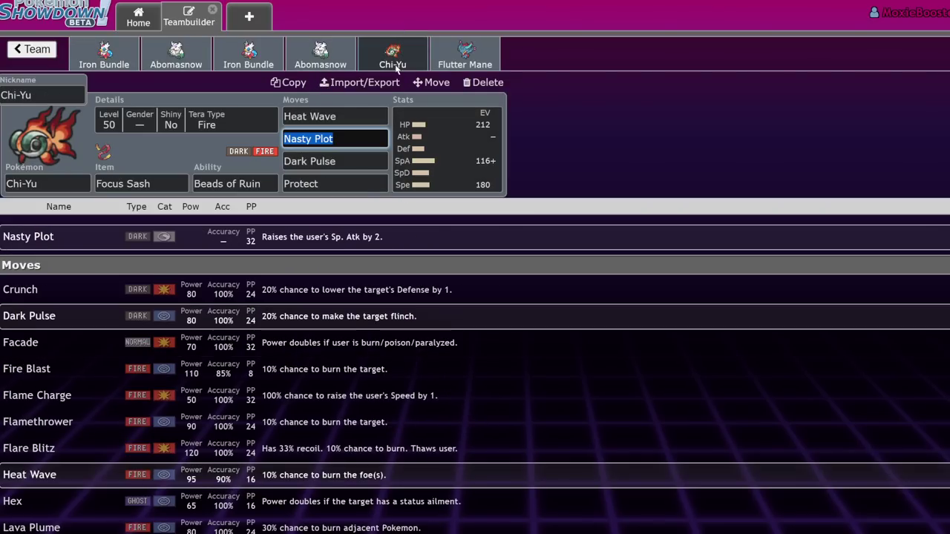
click(486, 66)
click(456, 149)
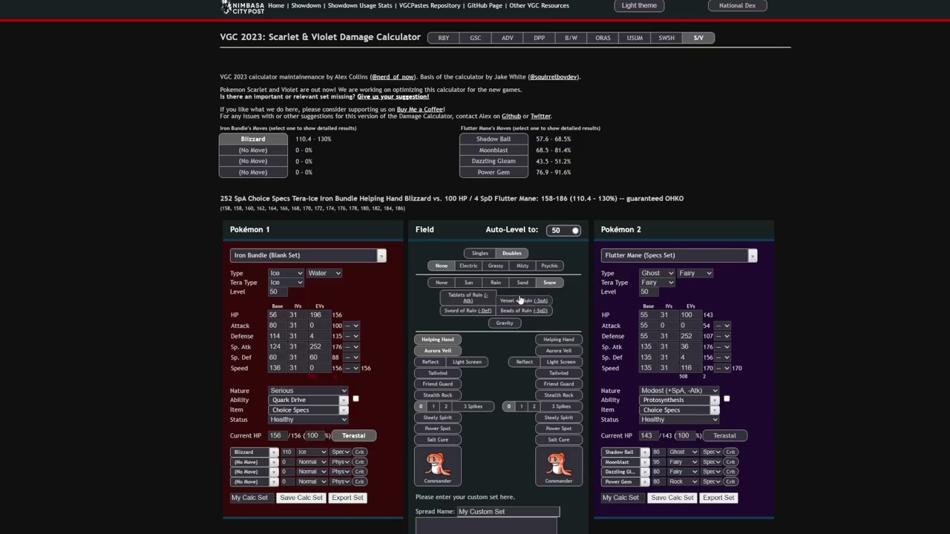
Clear the weather, remove Helping Hand and Aurora Veil from Iron Bundle's side, and enable Aurora Veil on Flutter Mane's side.
click(441, 283)
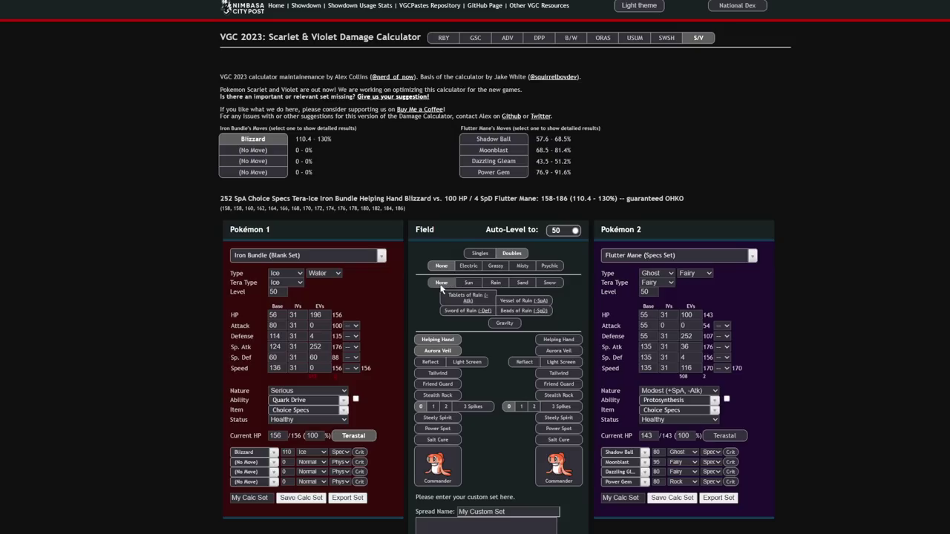
click(446, 352)
click(439, 340)
click(559, 350)
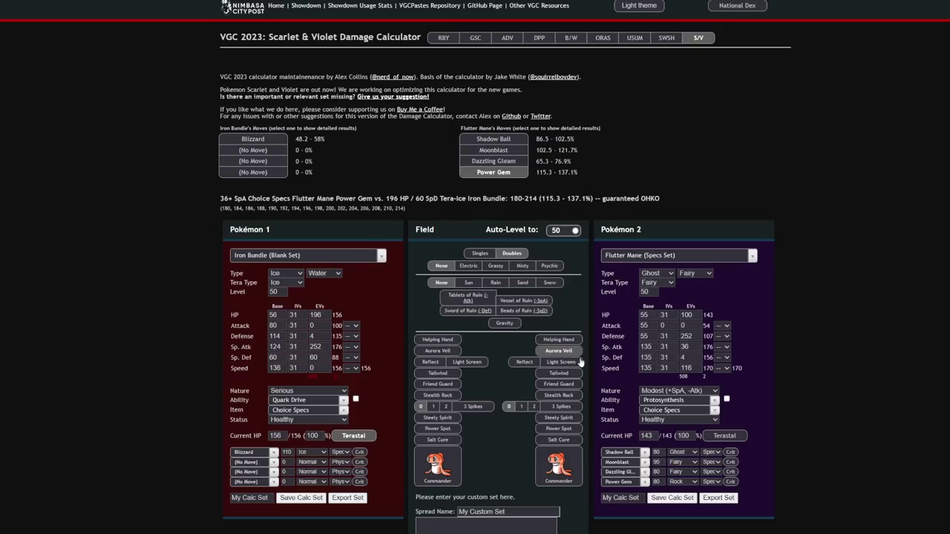
Load Kingambit's Assault Vest Set in place of Iron Bundle and check its Sucker Punch and Flutter Mane's Moonblast damage.
click(300, 256)
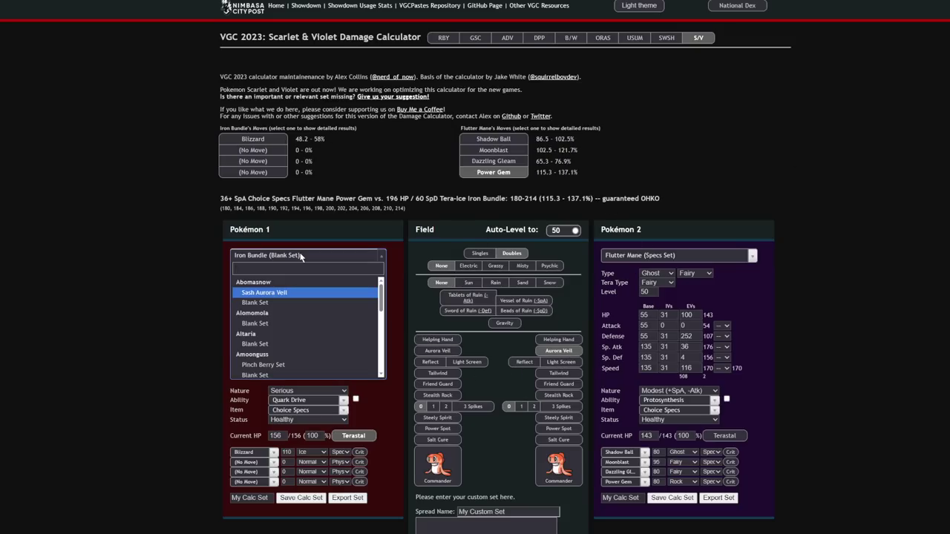
text(king)
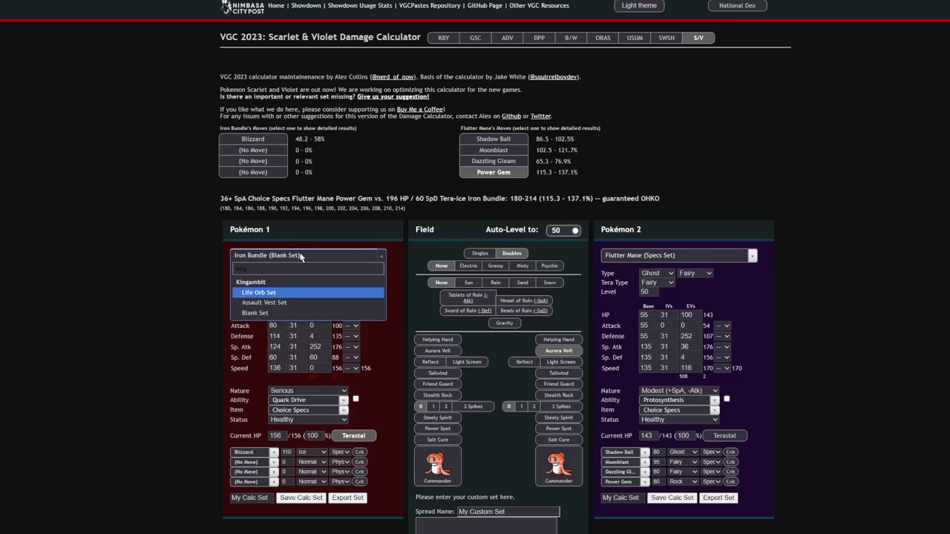
click(290, 303)
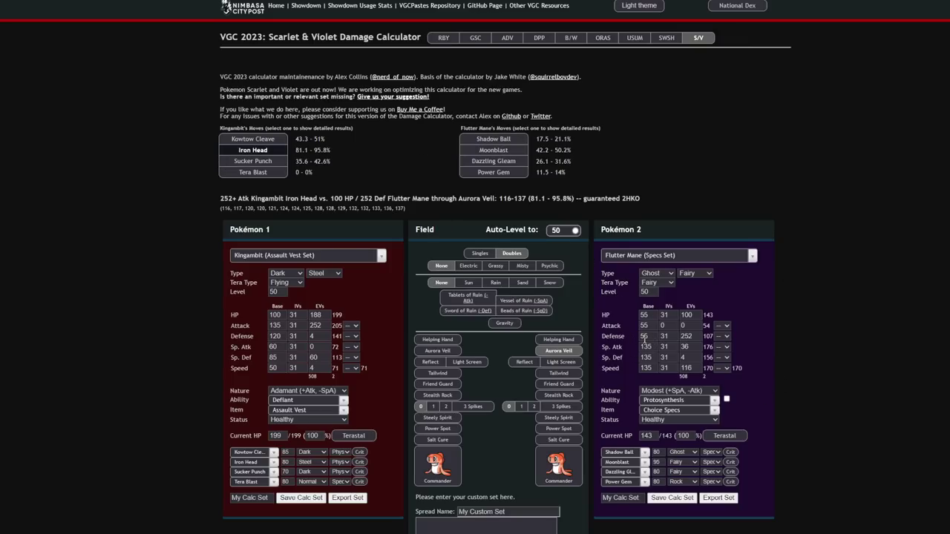
click(257, 165)
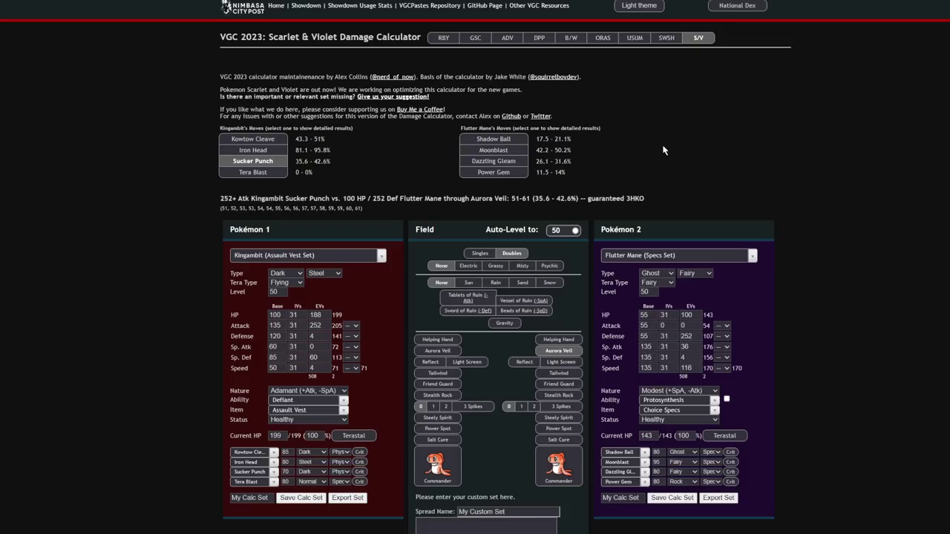
click(518, 150)
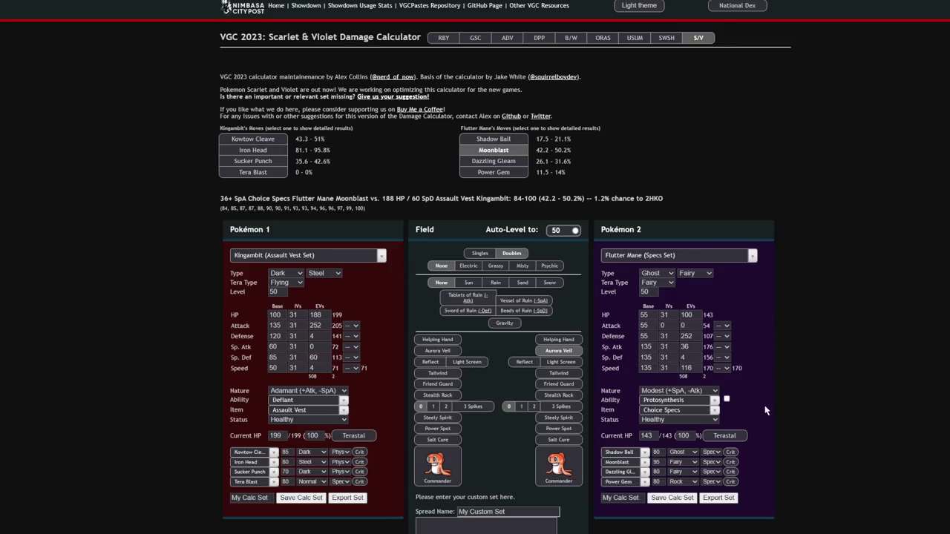
Terastallize Flutter Mane and compare its Moonblast damage with Kingambit's Iron Head and Sucker Punch.
click(725, 436)
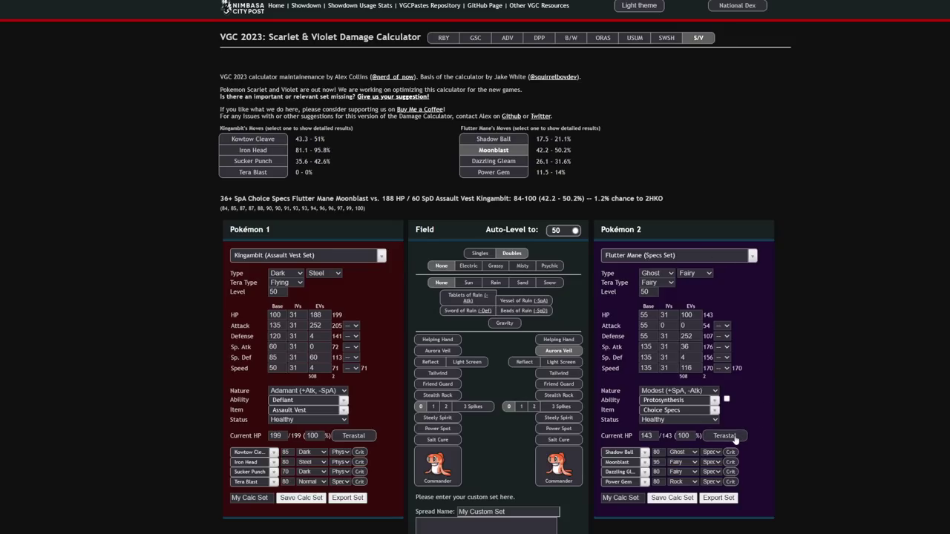
click(487, 152)
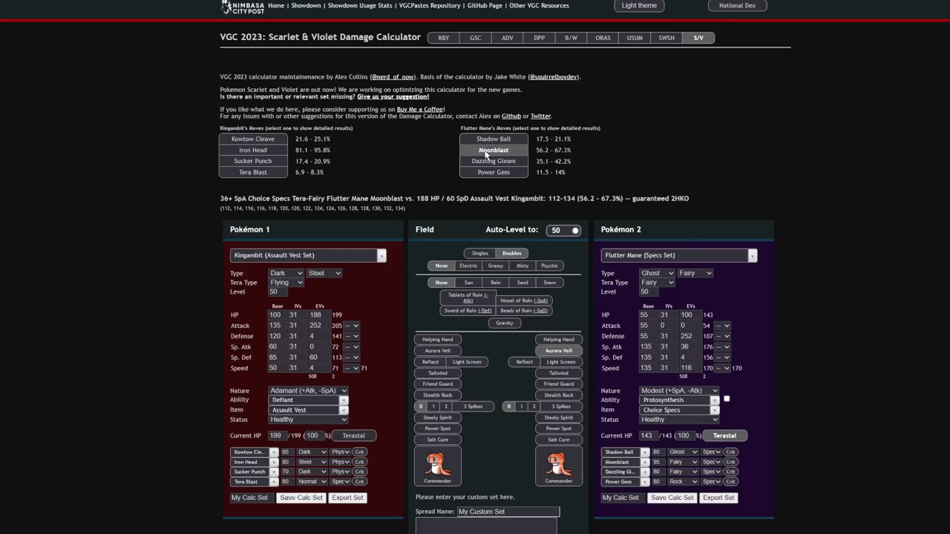
click(274, 153)
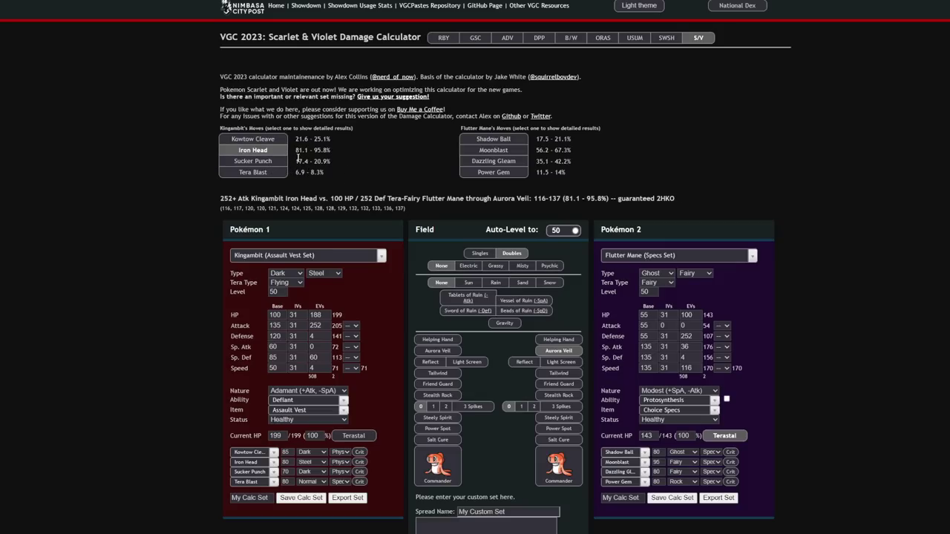
drag(295, 150, 310, 159)
click(272, 167)
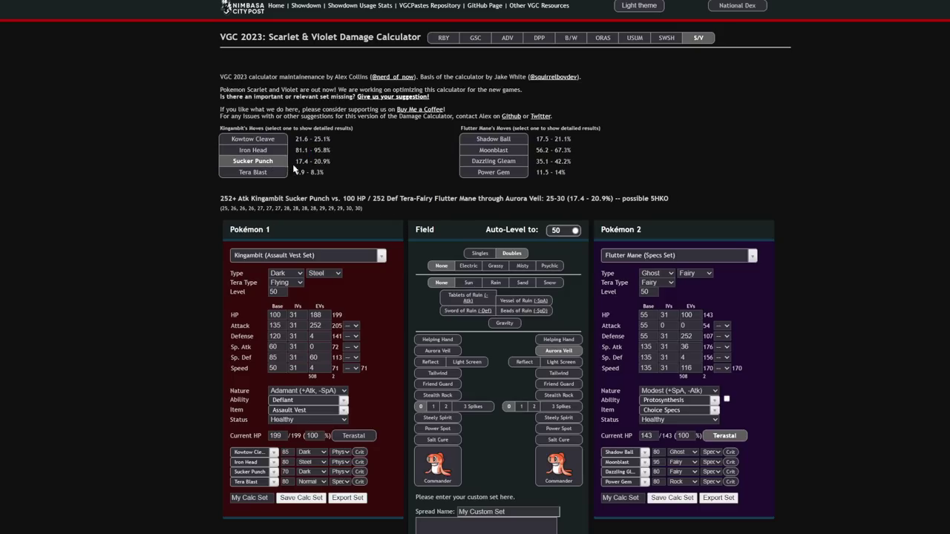
drag(294, 164, 308, 166)
click(378, 179)
drag(303, 151, 306, 159)
click(389, 176)
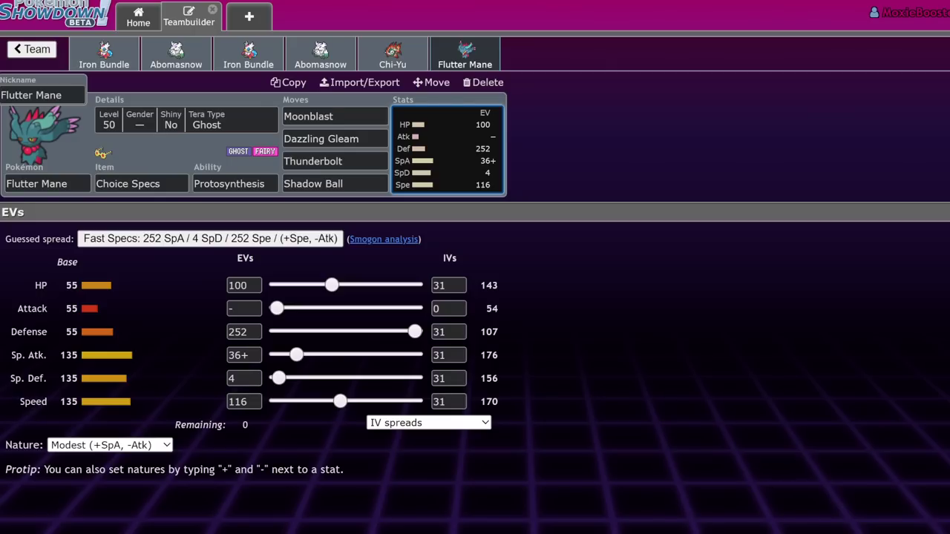
Review the sets and EV spreads of the first Iron Bundle, first Abomasnow, Chi-Yu and Flutter Mane.
click(108, 60)
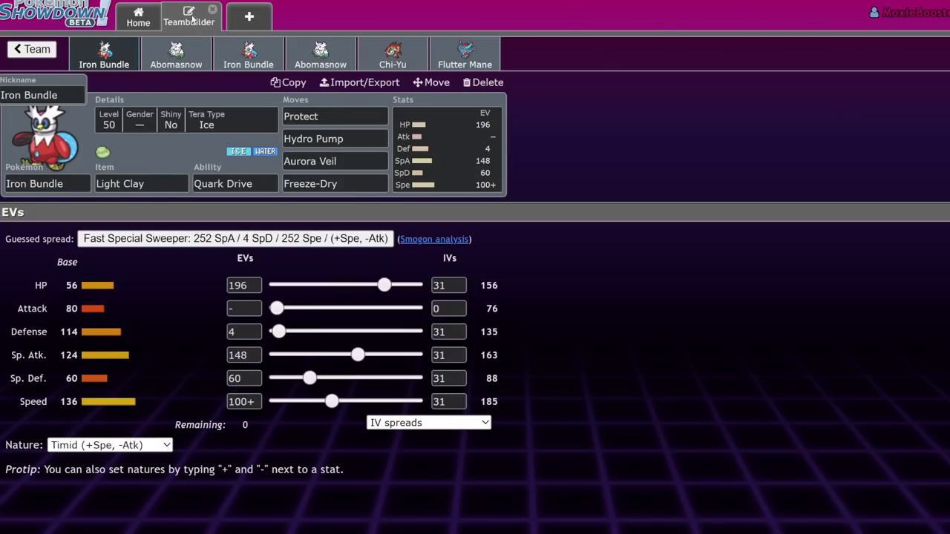
click(173, 59)
click(107, 63)
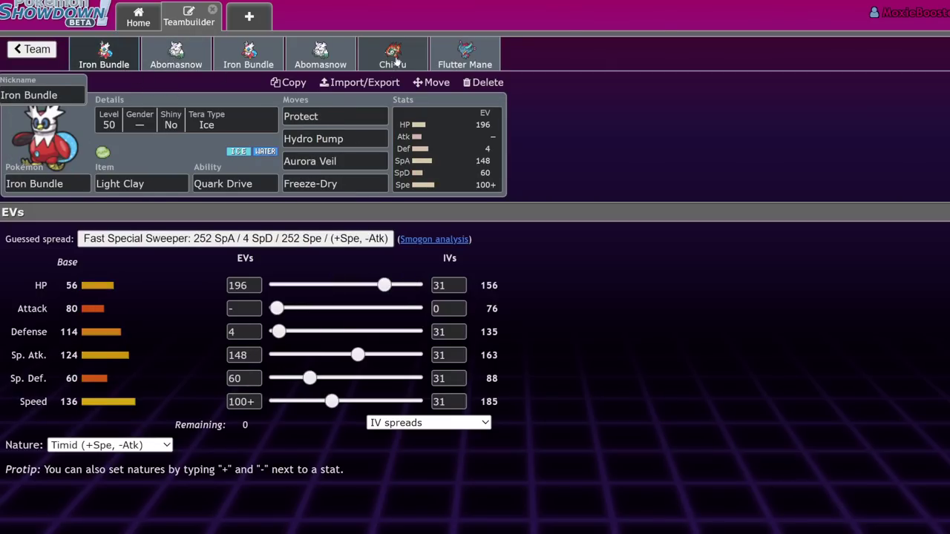
click(393, 59)
click(456, 65)
click(393, 59)
click(459, 61)
click(388, 56)
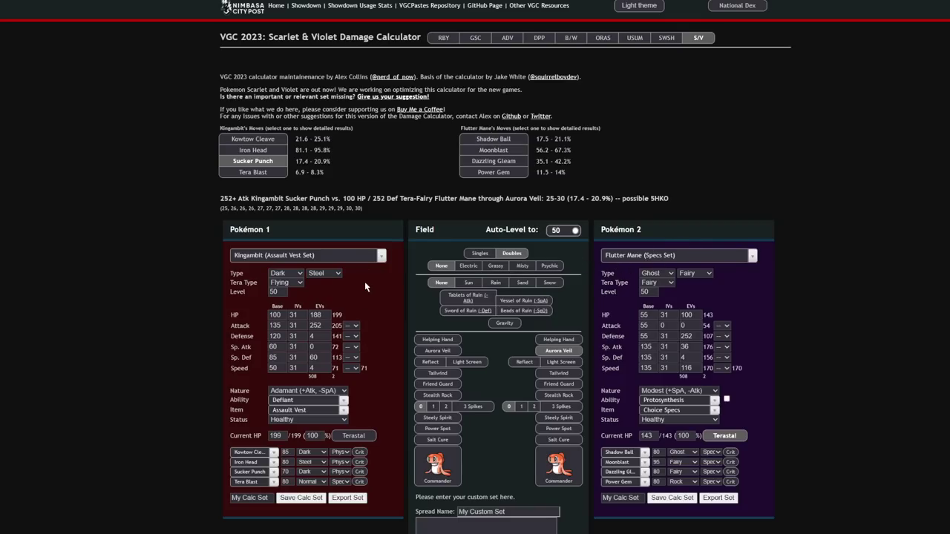
Enable Aurora Veil on Kingambit's side and replace Flutter Mane with Tyranitar's Tera Flying AV set.
click(441, 351)
click(674, 255)
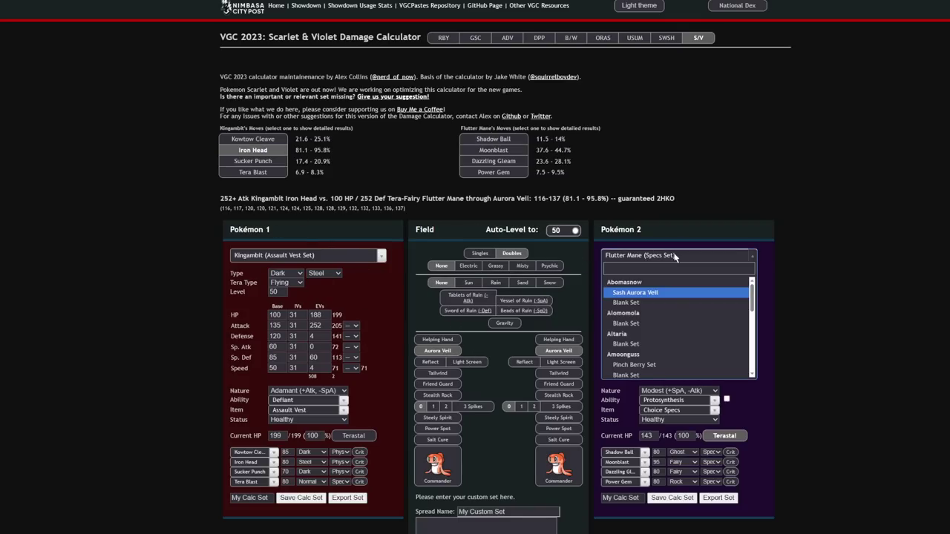
text(tyr)
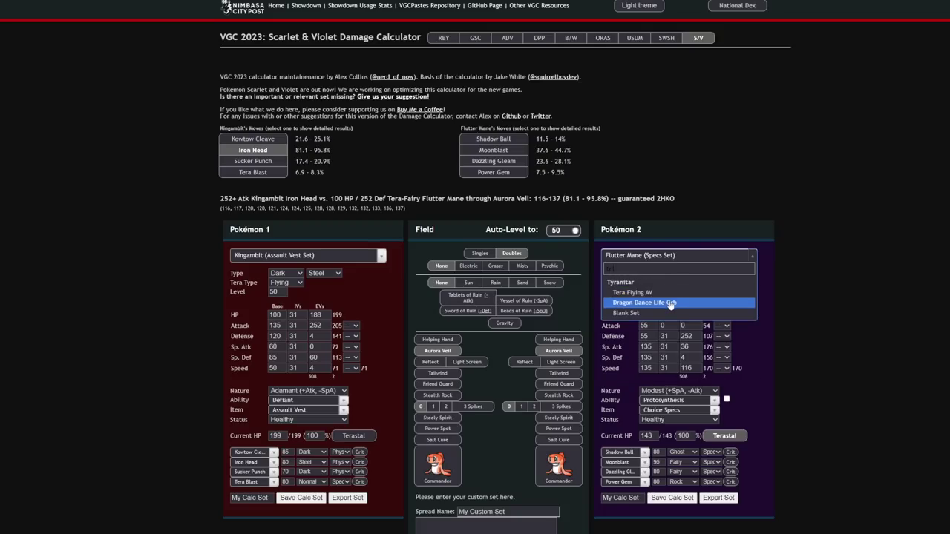
click(670, 293)
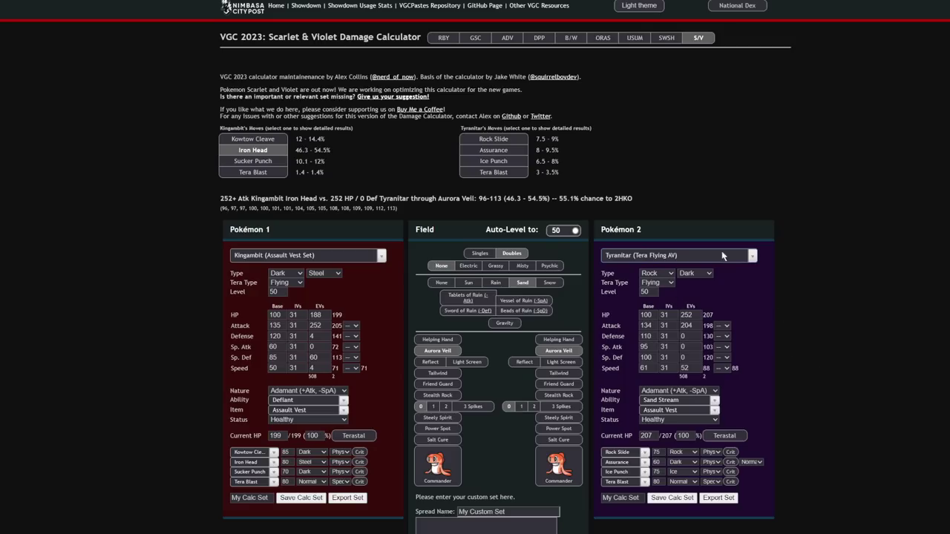
Replace Tyranitar's Tera Blast with Low Kick.
click(625, 483)
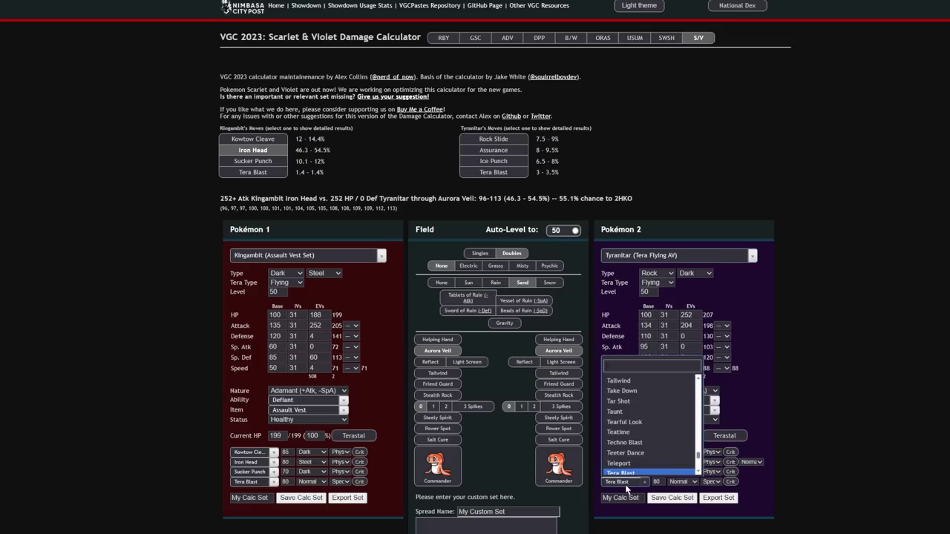
text(low)
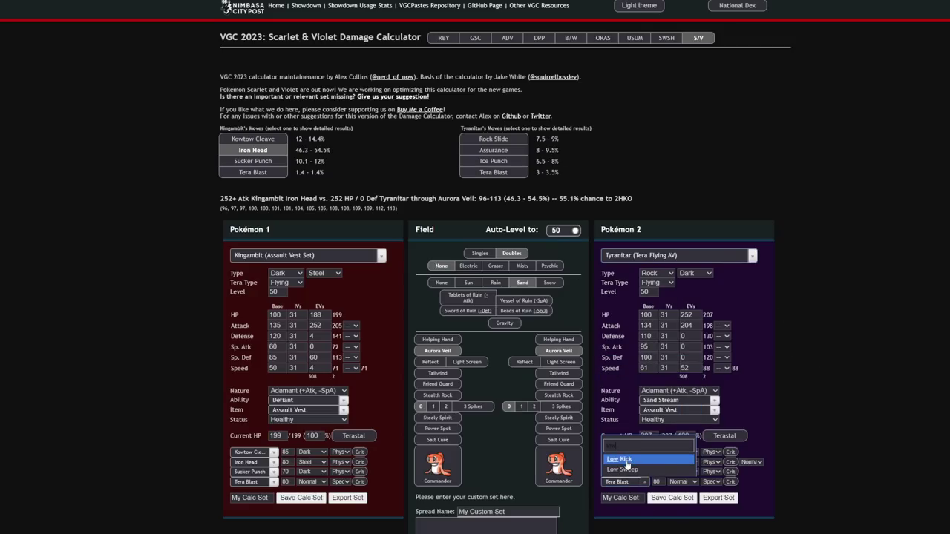
click(628, 463)
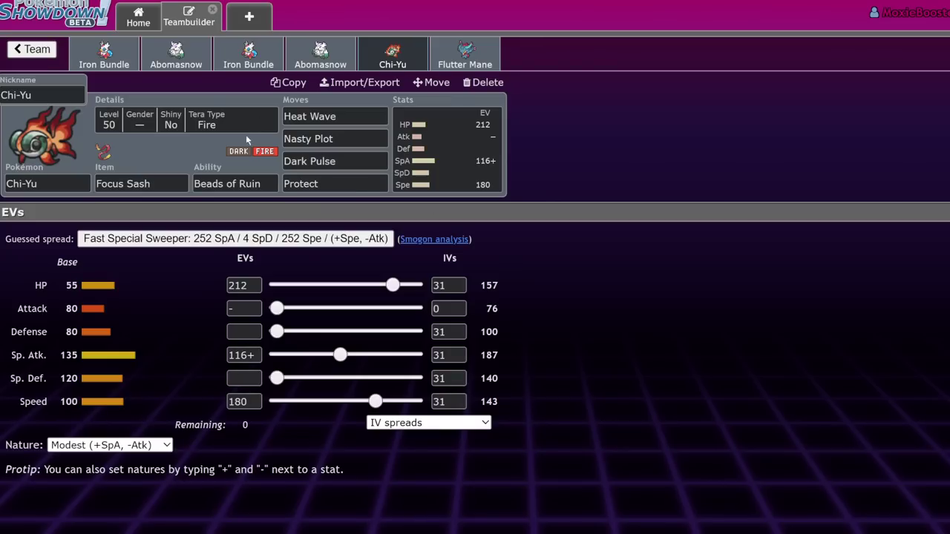
Examine the first Abomasnow's Life Orb set and EV spread.
click(176, 56)
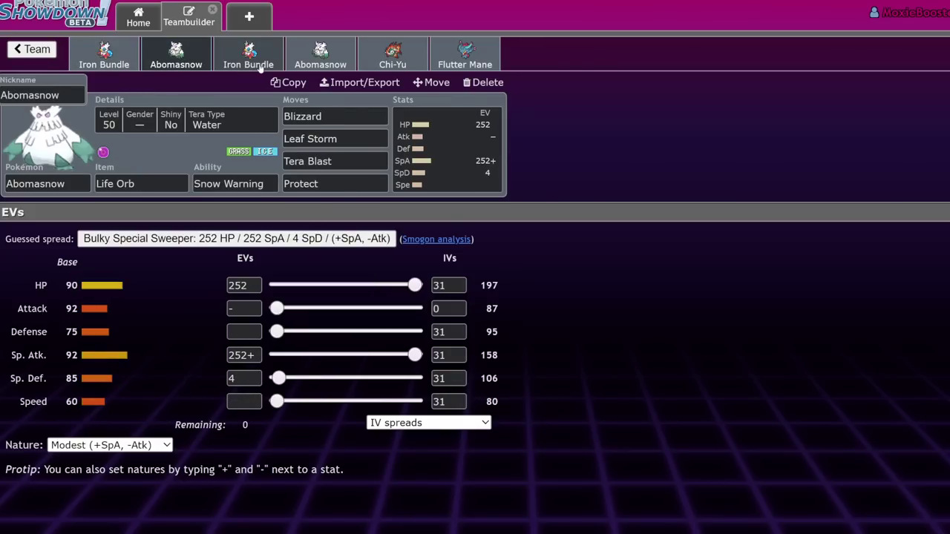